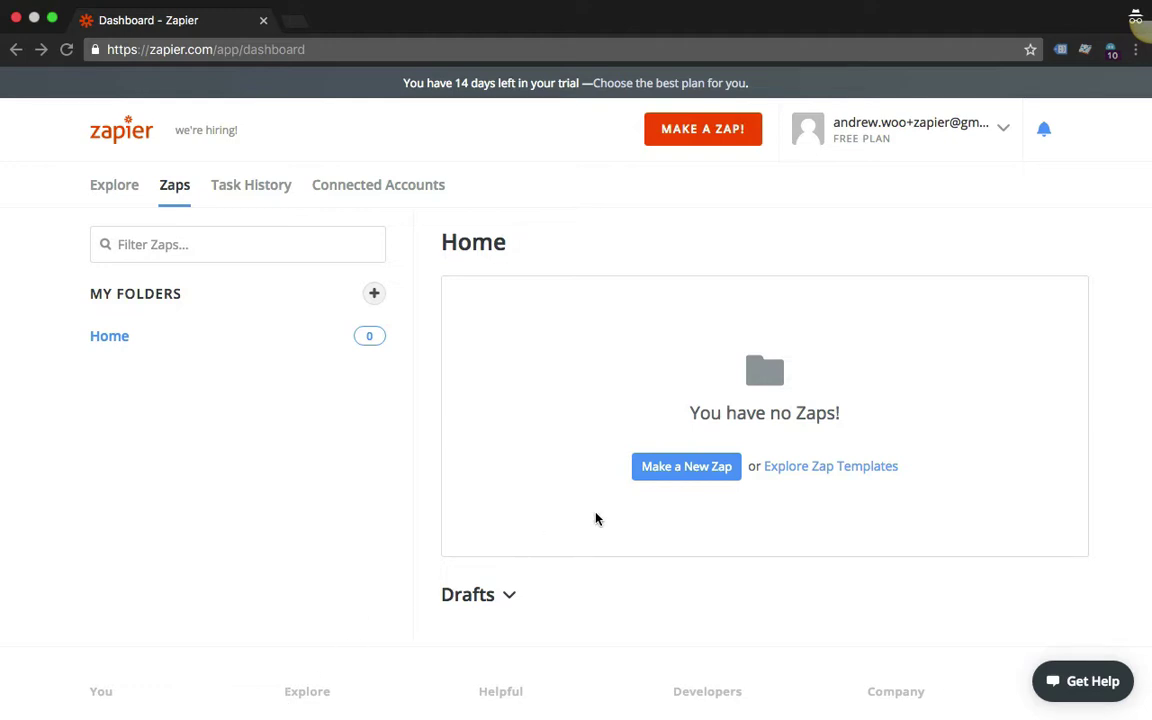
- Create a new Zap with Launch27 as the trigger app and Customer Created as its trigger
left_click(674, 136)
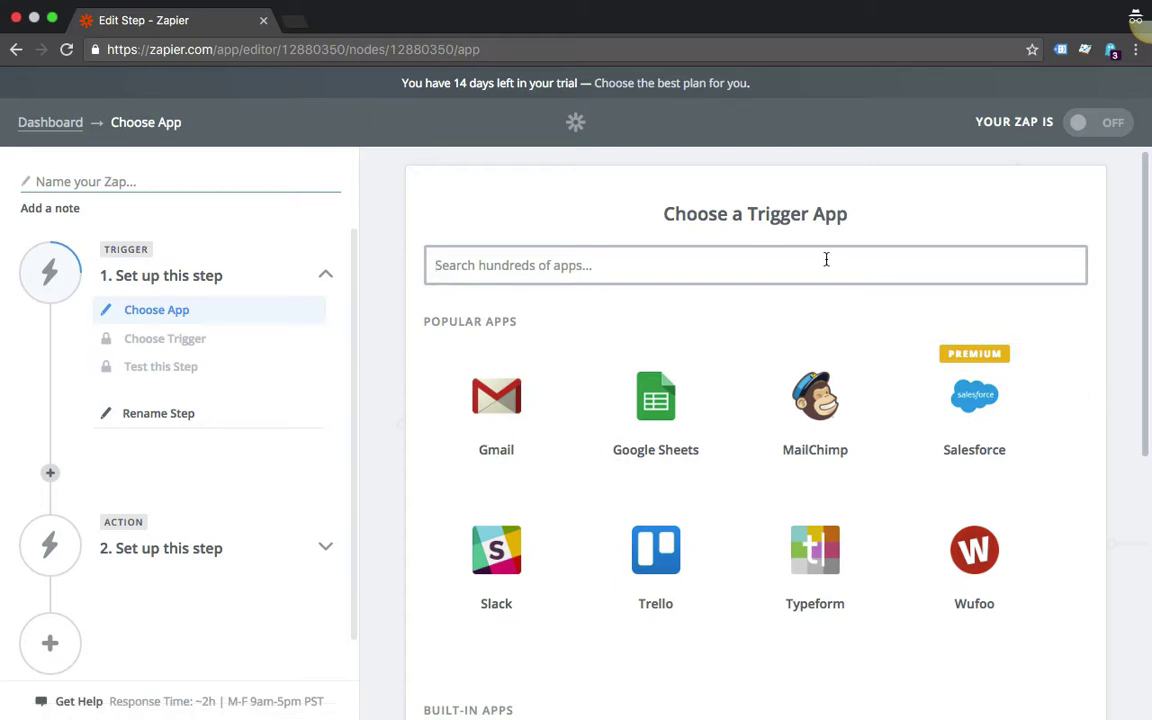
type("Launch27")
left_click(750, 318)
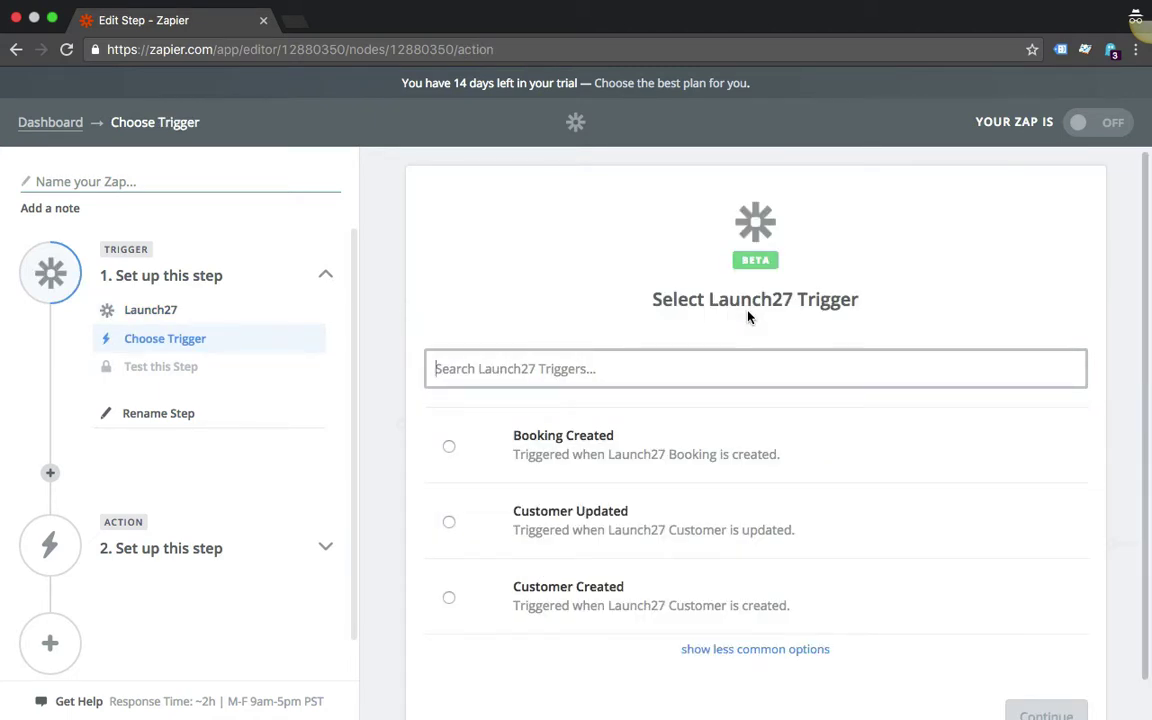
scroll(598, 478, "down", 2)
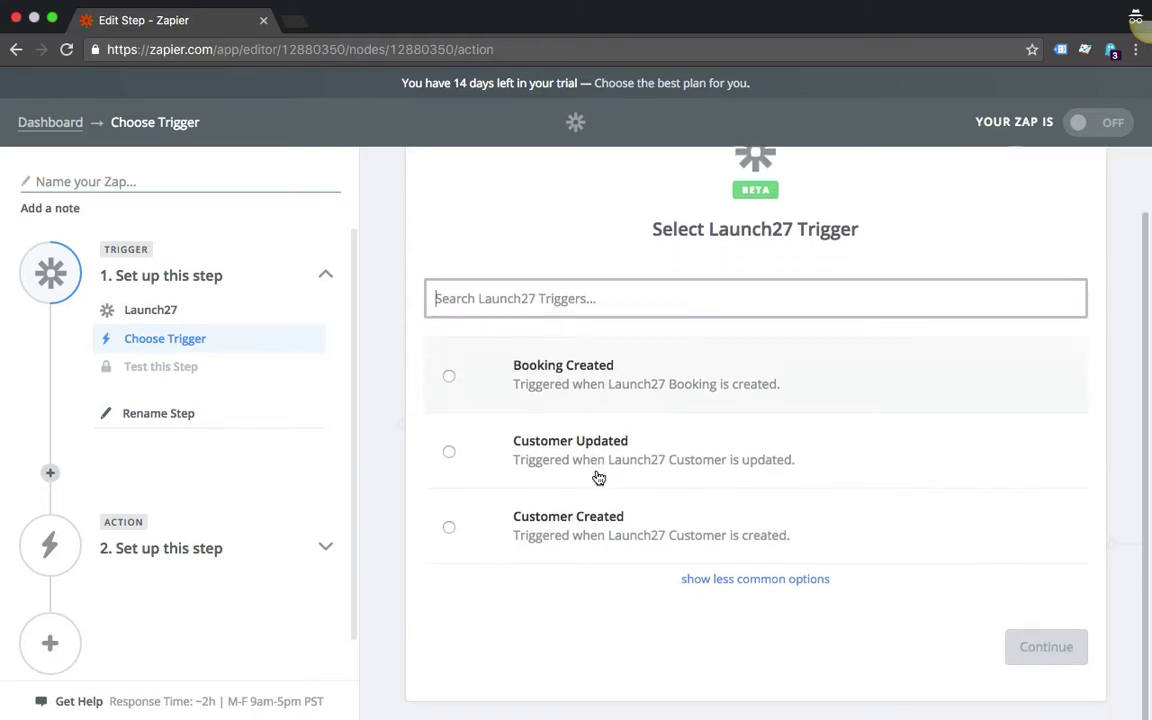
left_click(447, 531)
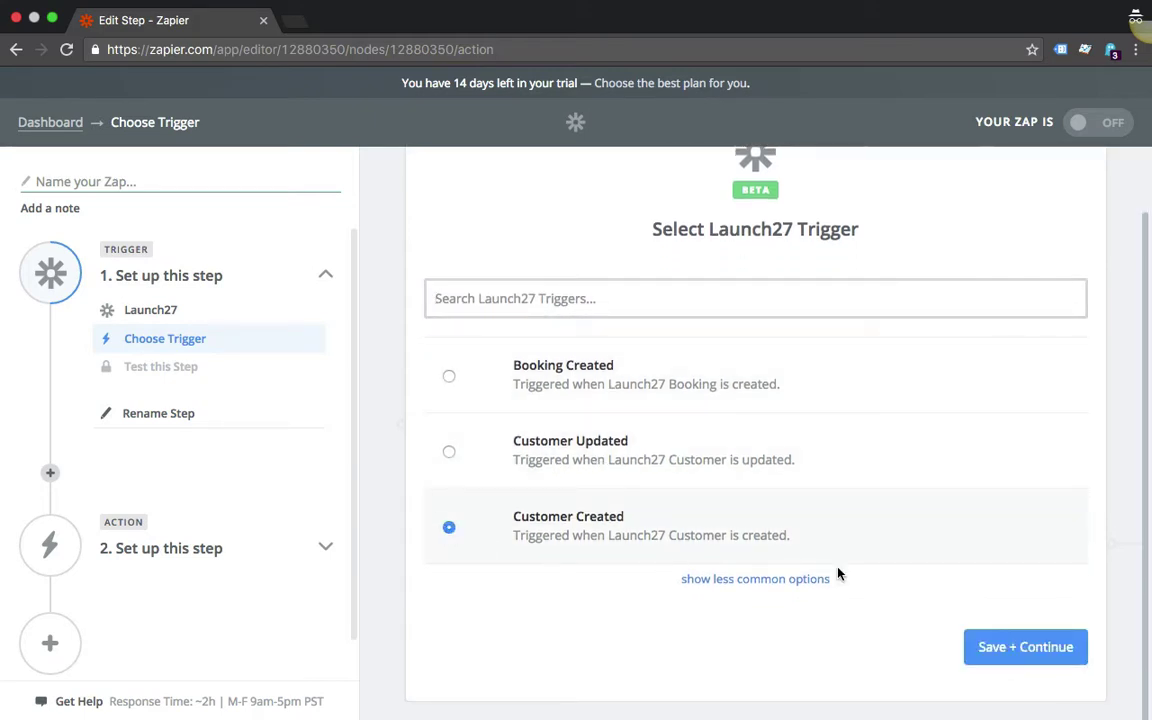
left_click(978, 647)
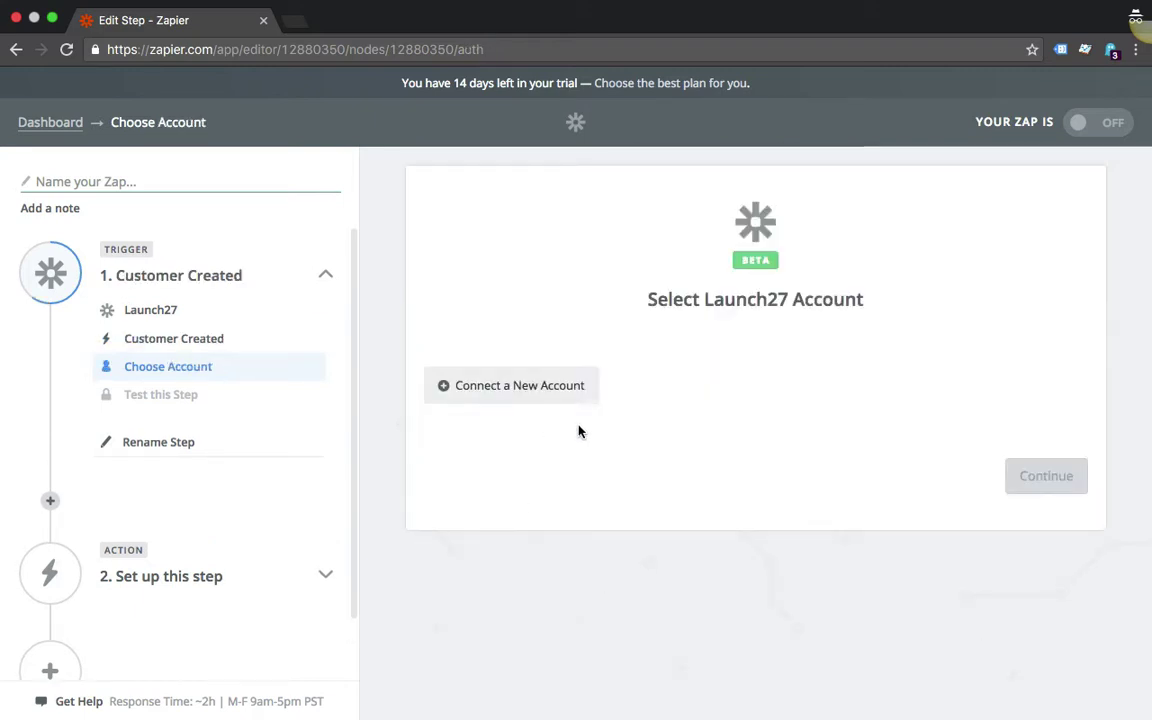
- Connect a new Launch27 account to Zapier with its API key and the subdomain awoo23
left_click(523, 386)
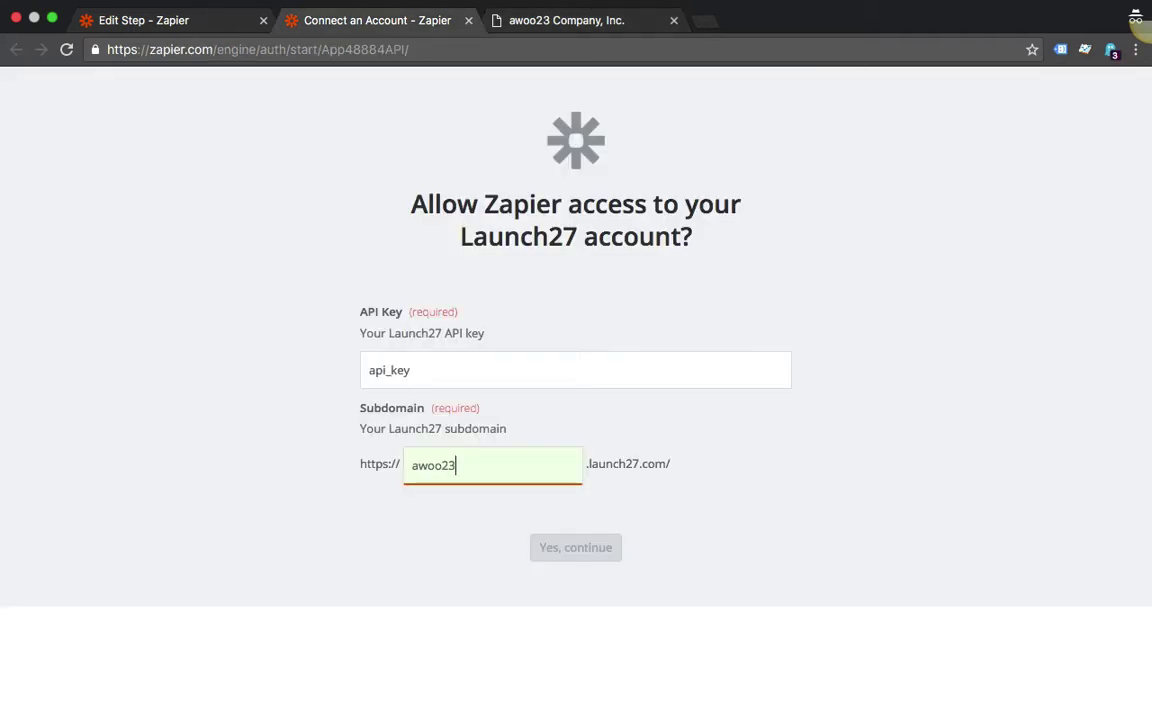
left_click(410, 369)
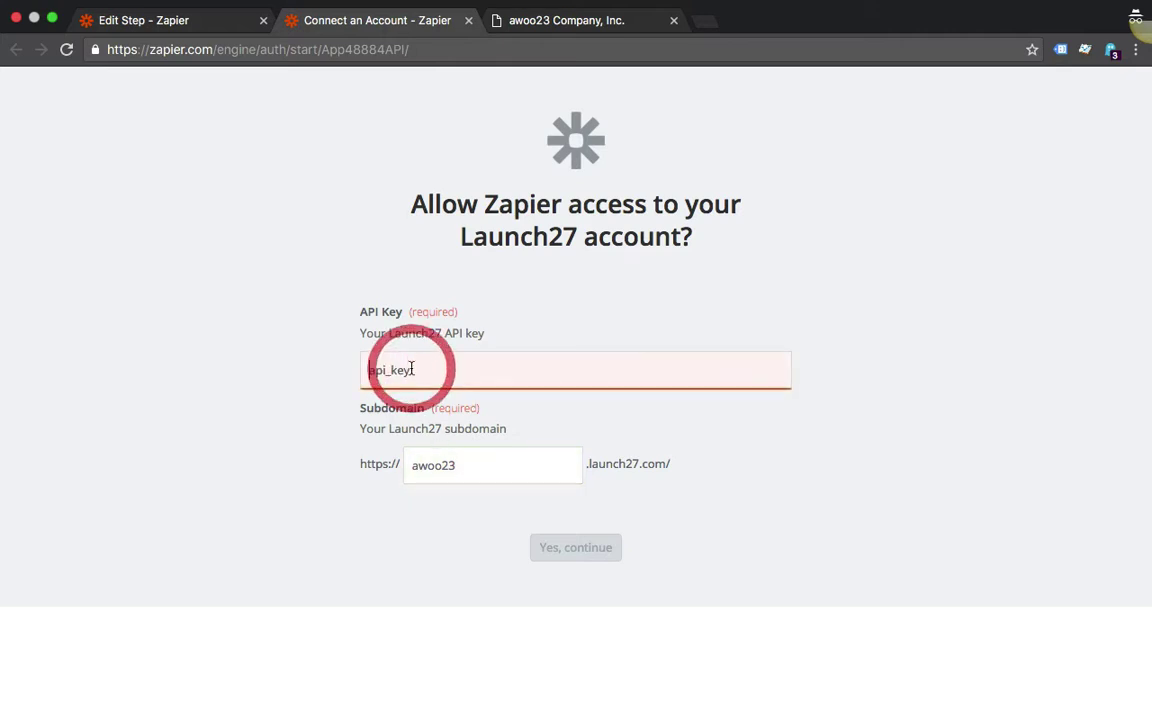
left_click(457, 468)
double_click(457, 468)
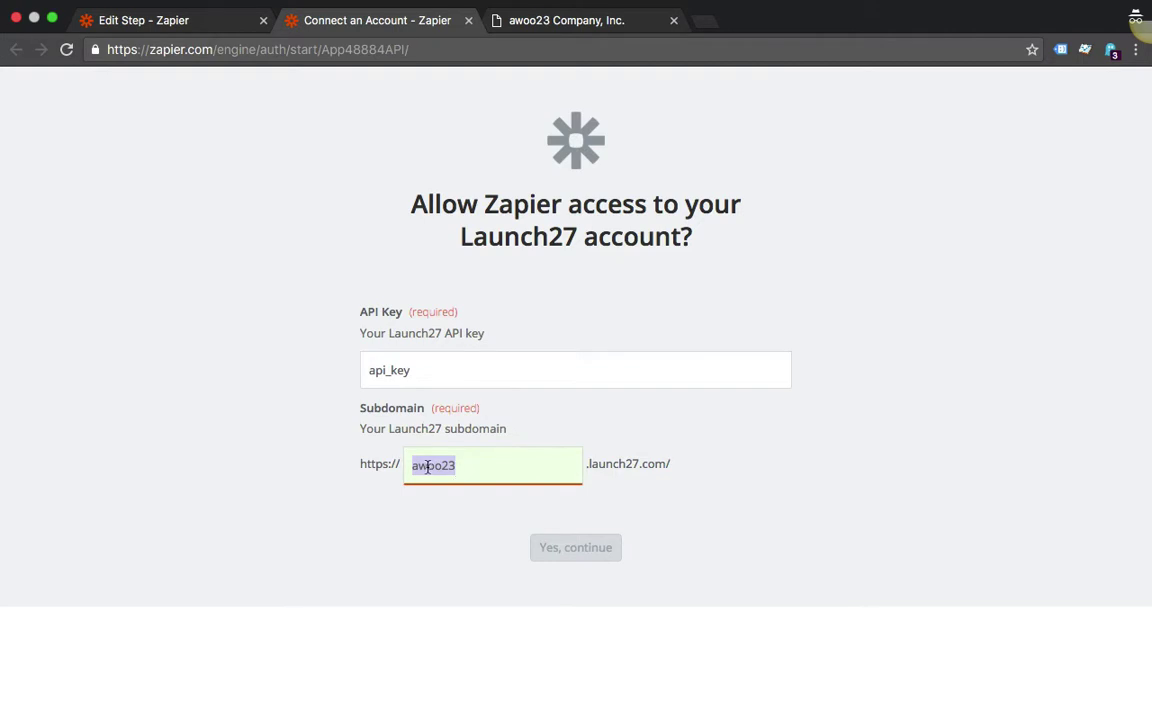
left_click(588, 580)
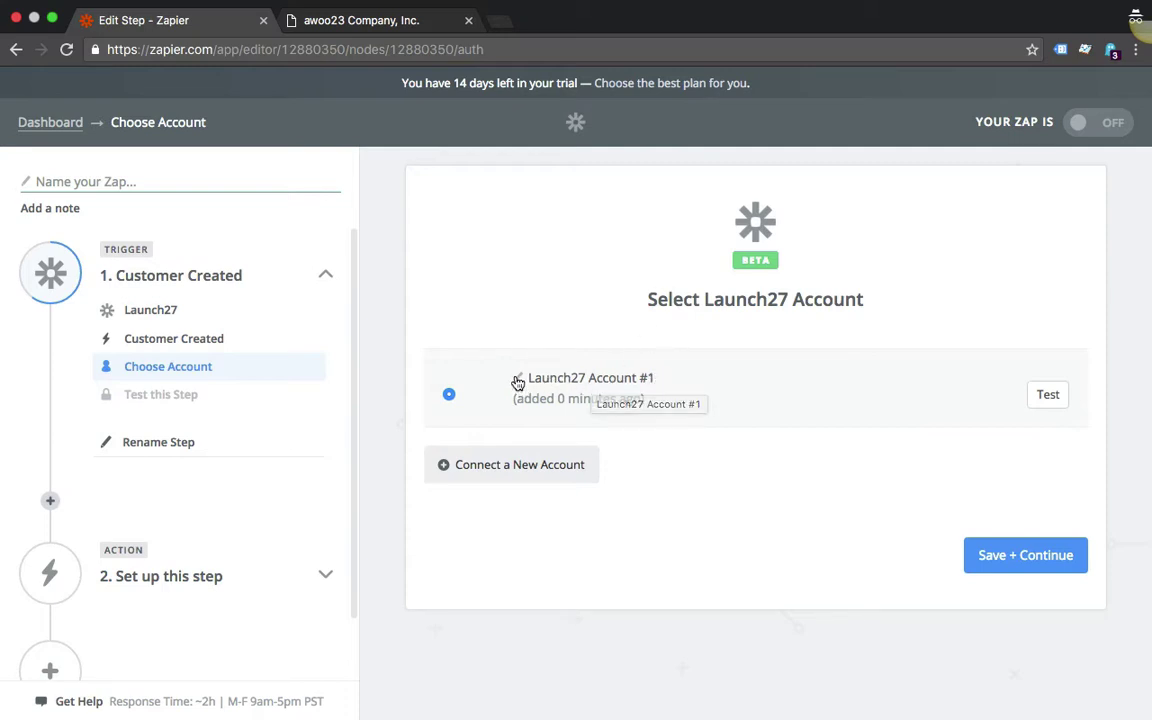
- Rename the connected Launch27 account as "Launch27 - awoo23"
left_click(517, 380)
double_click(608, 378)
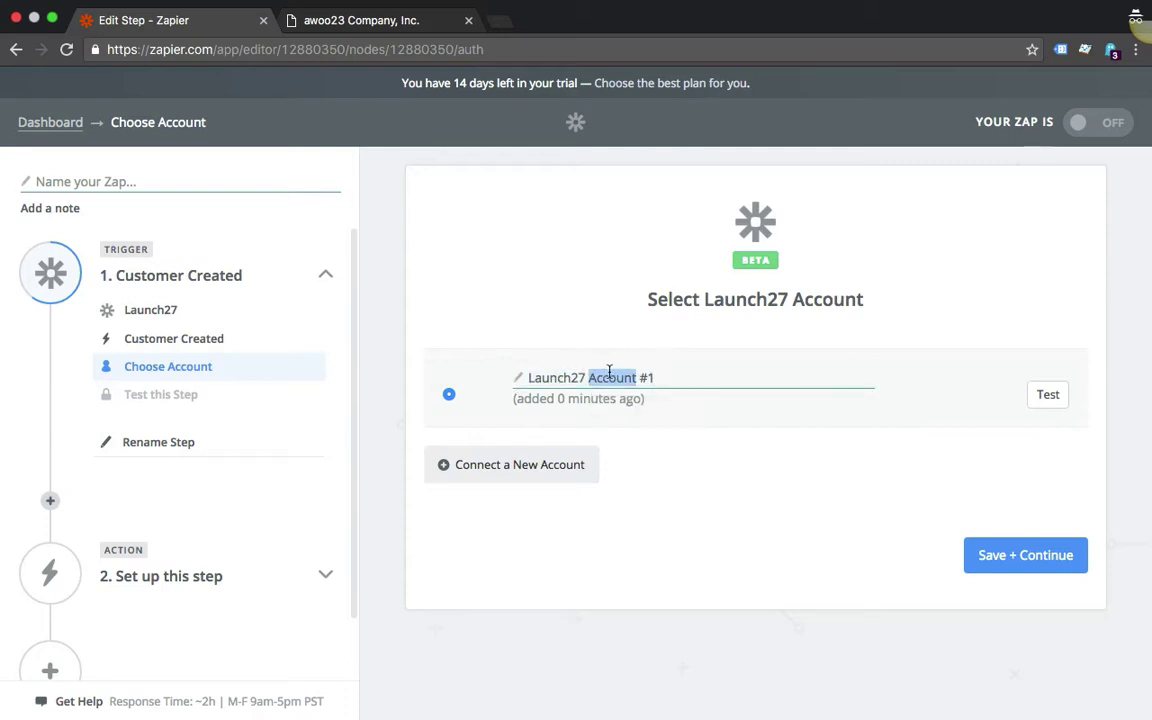
key("shift+End")
key("BackSpace")
type("- awoo23")
key("Return")
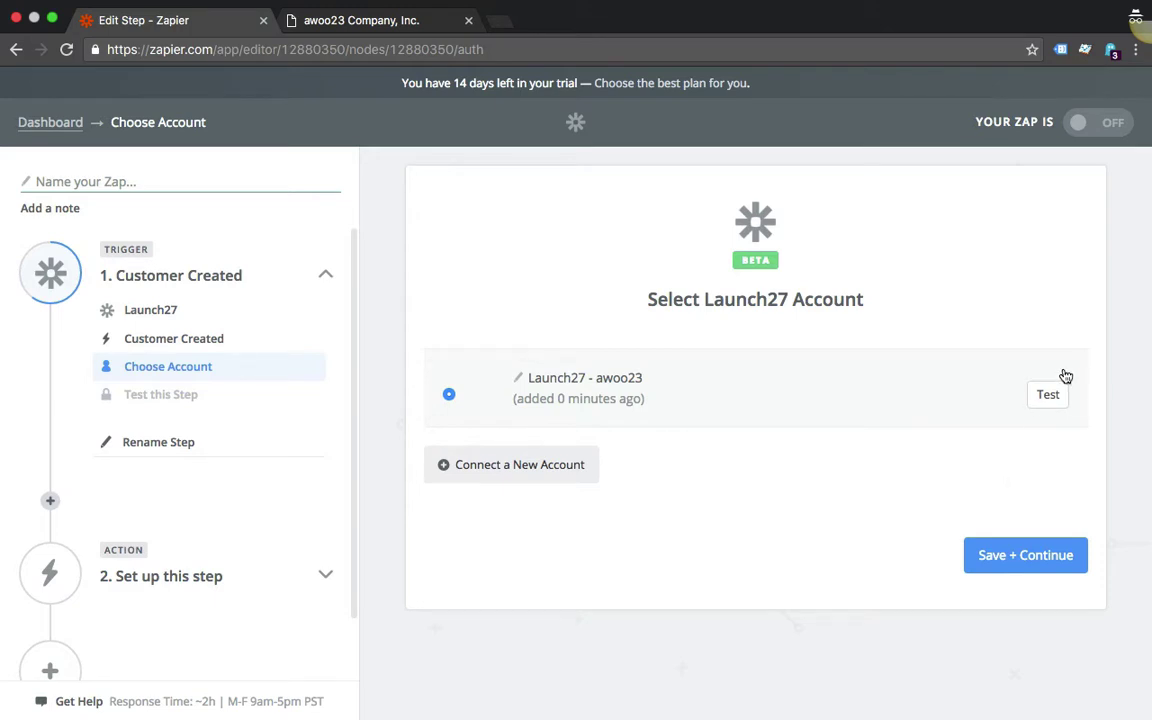
- Test the Launch27 account connection, save it, and test the trigger by fetching an existing customer
left_click(1048, 396)
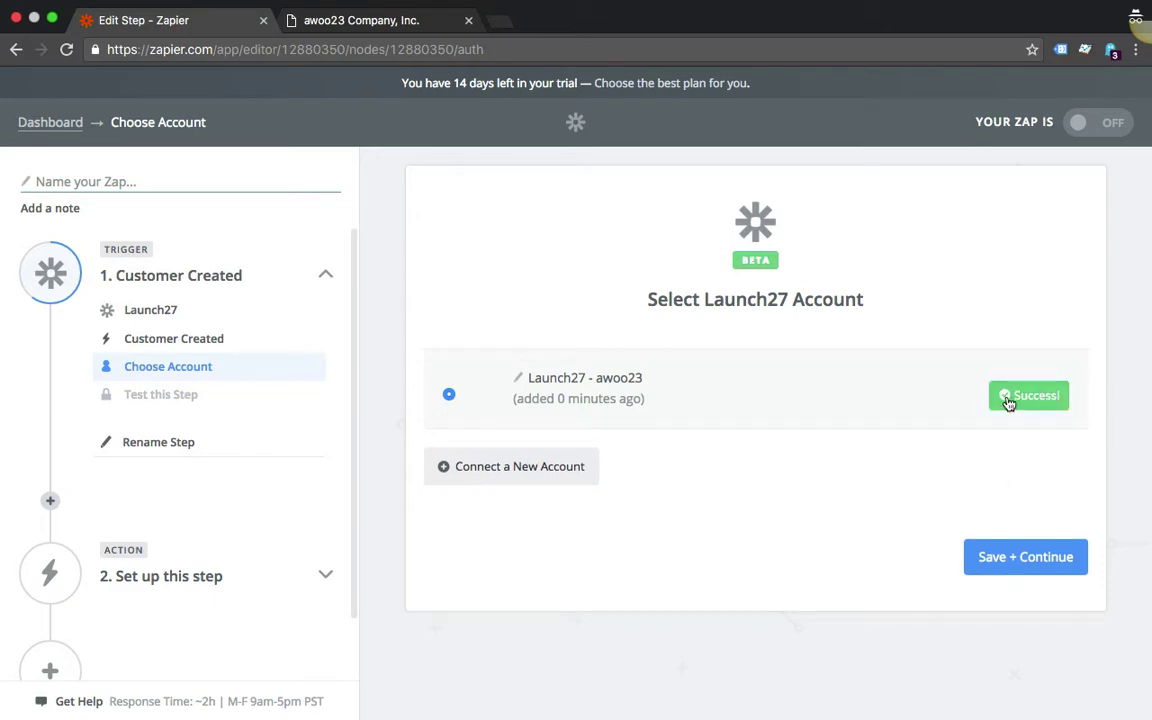
left_click(1010, 572)
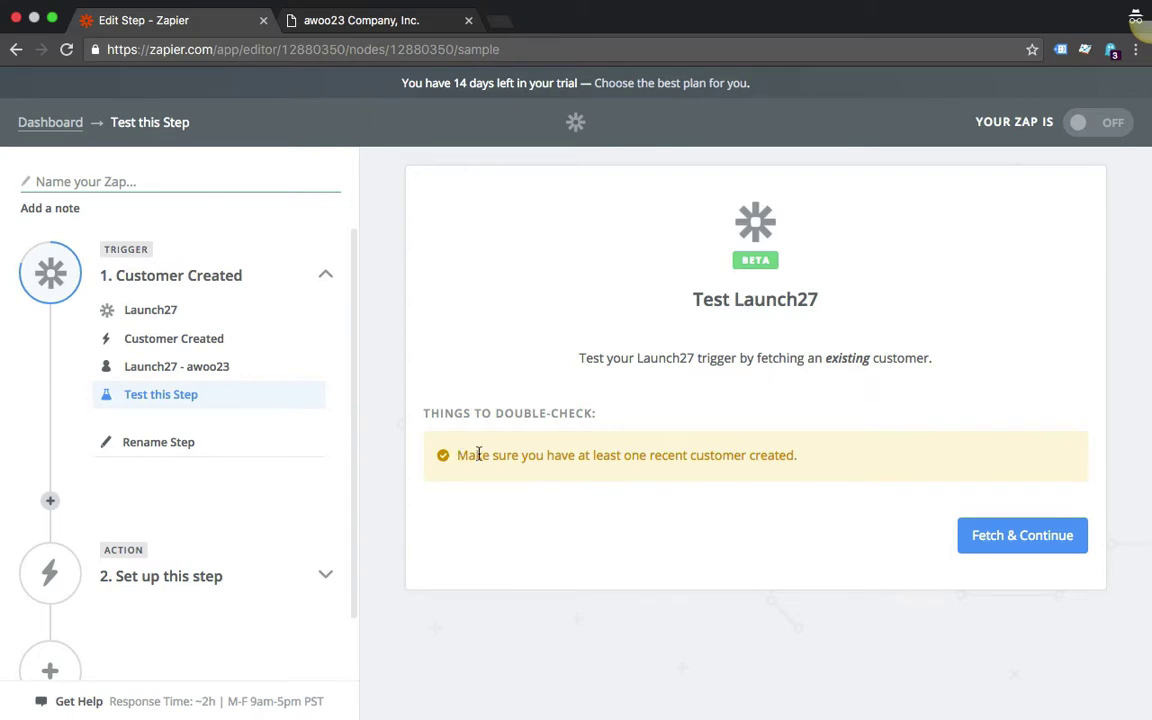
triple_click(913, 458)
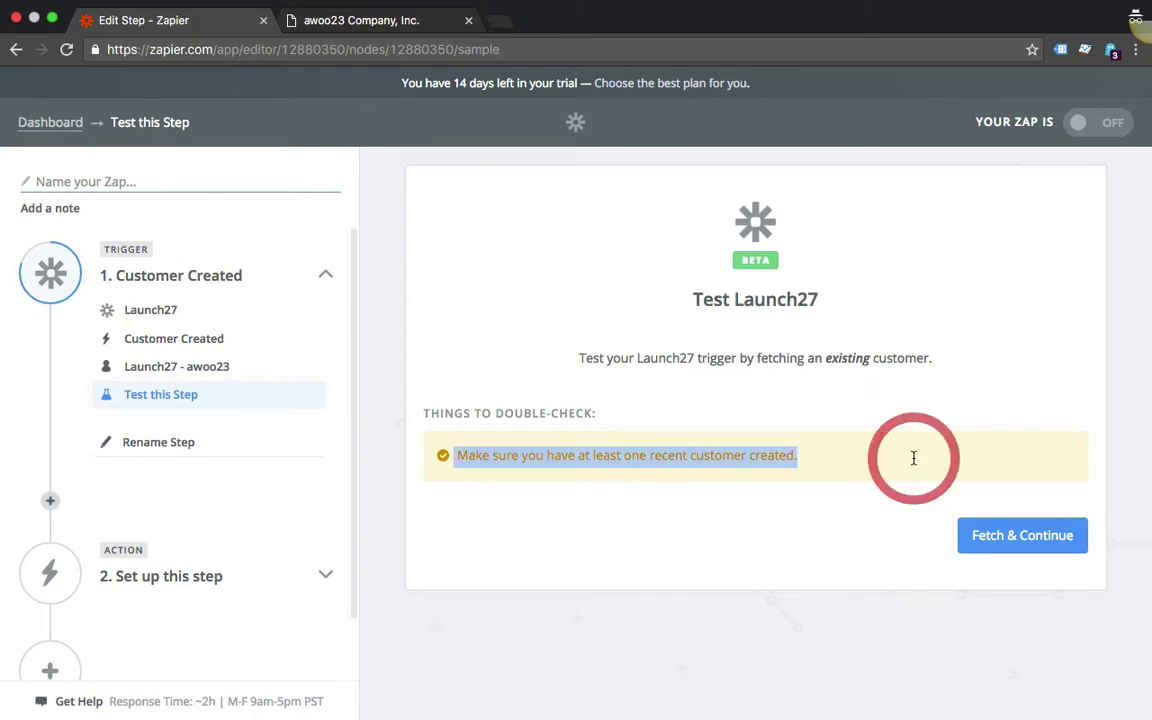
left_click(1017, 538)
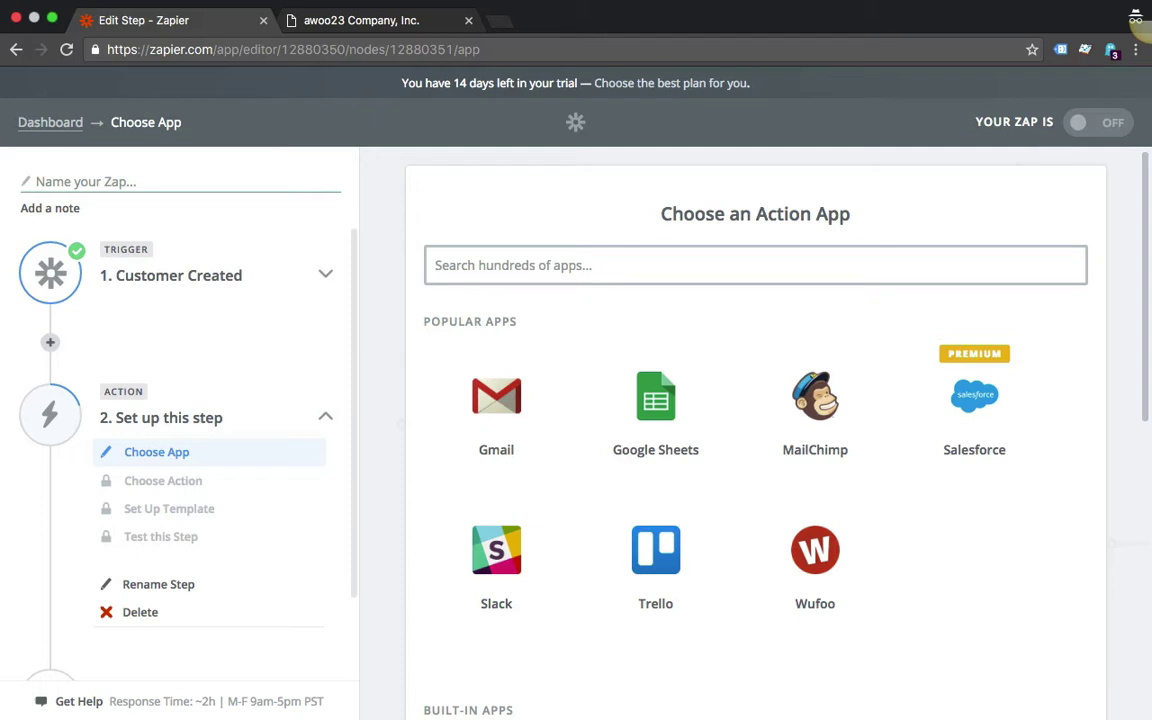
type("infi")
key("ctrl+a")
type("sales")
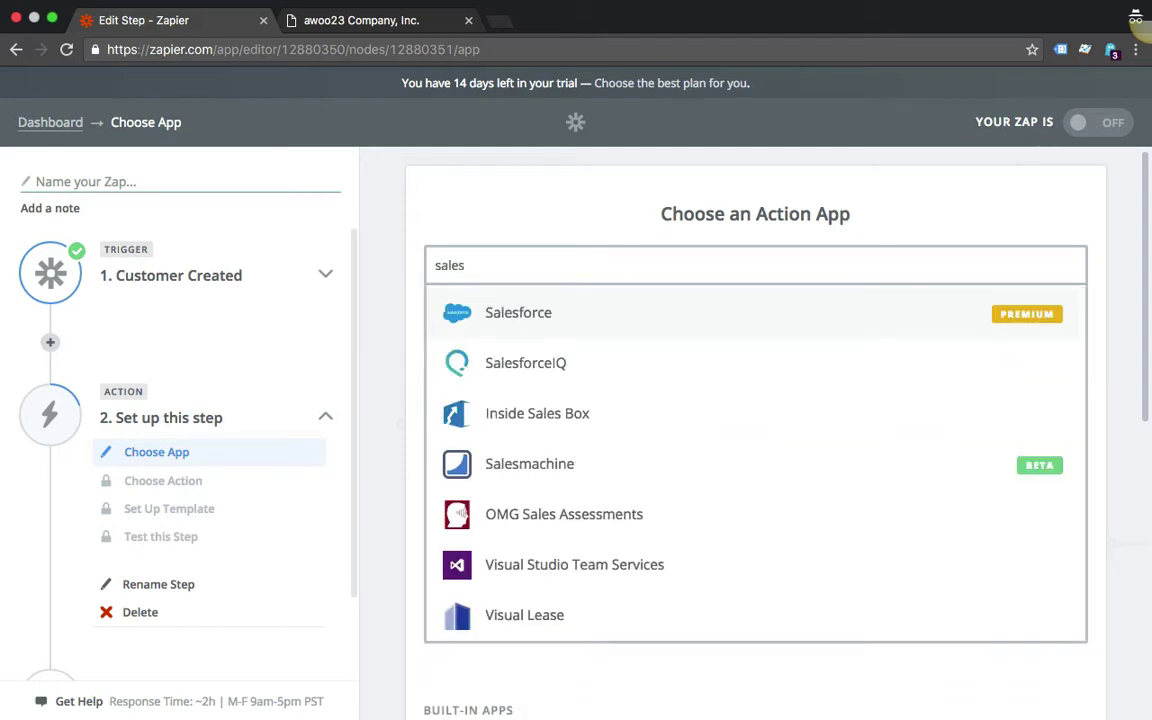
key("BackSpace")
key("BackSpace")
key("BackSpace")
key("BackSpace")
key("BackSpace")
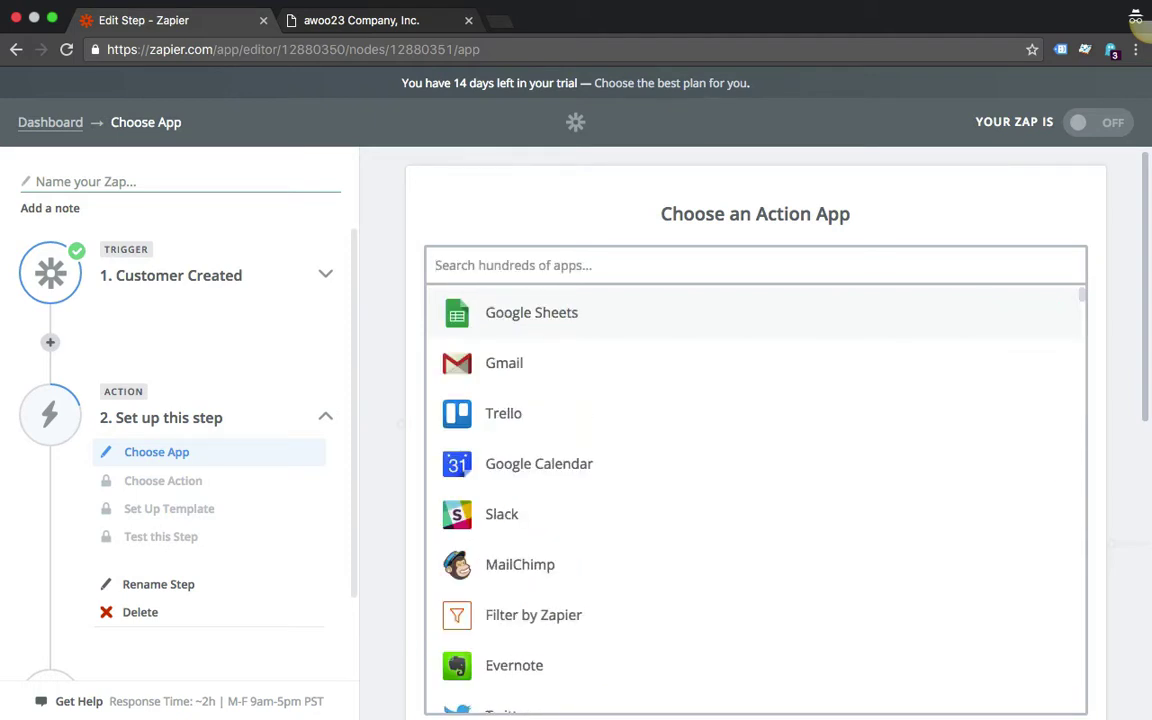
- Set MailChimp's Add/Update Subscriber as the Zap's action, and test and save the connected MailChimp account
left_click(821, 440)
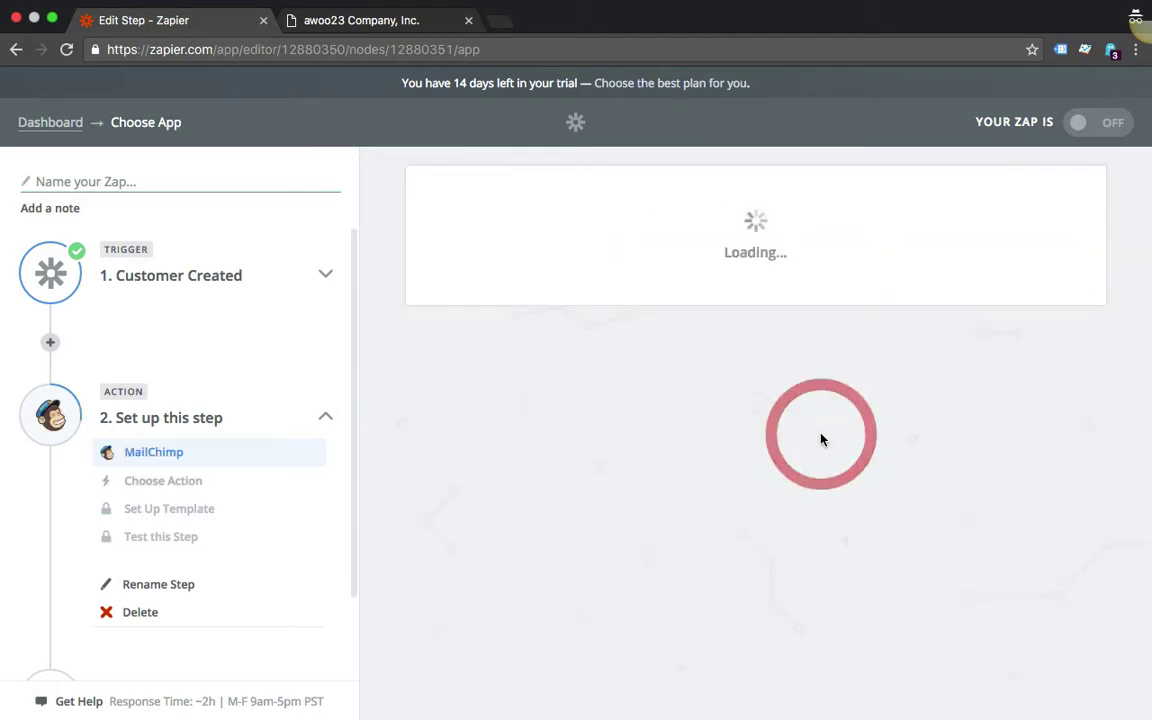
scroll(821, 440, "down", 1)
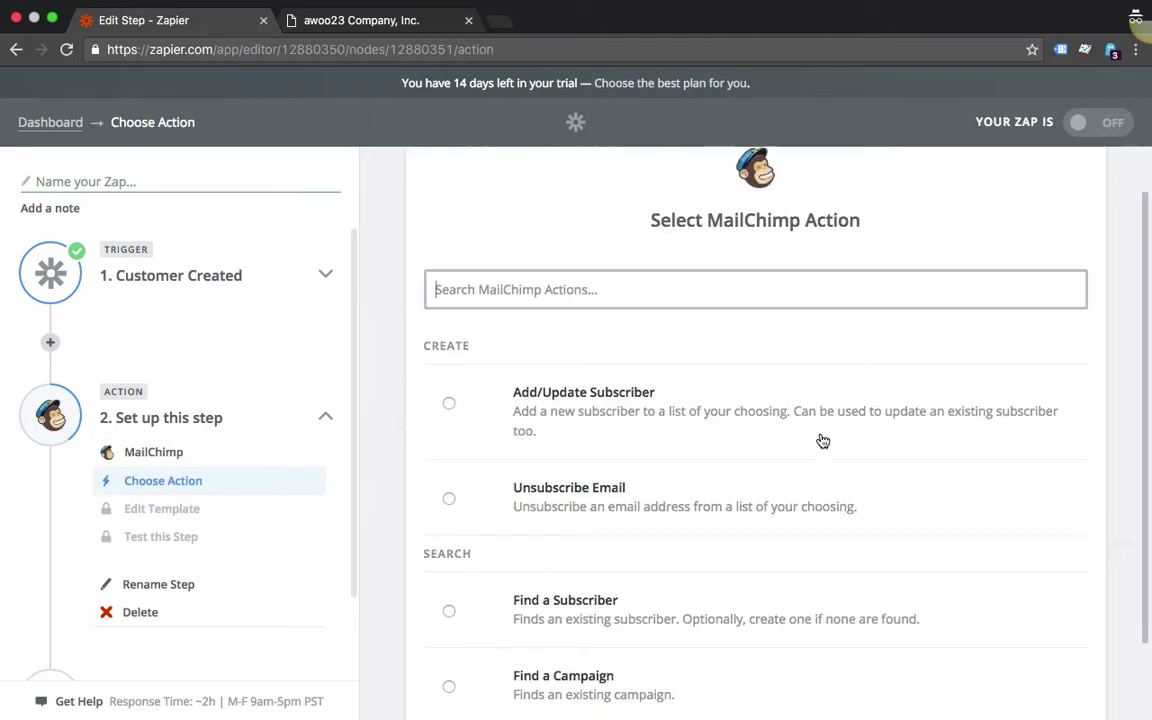
left_click(449, 401)
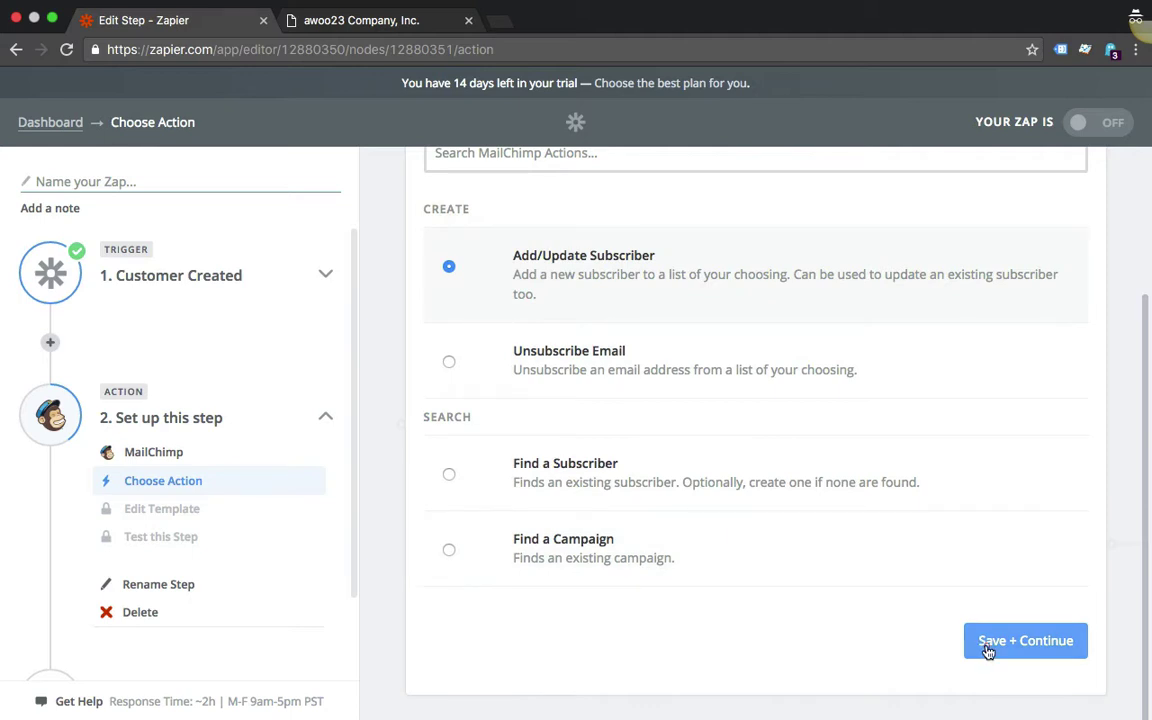
left_click(1024, 640)
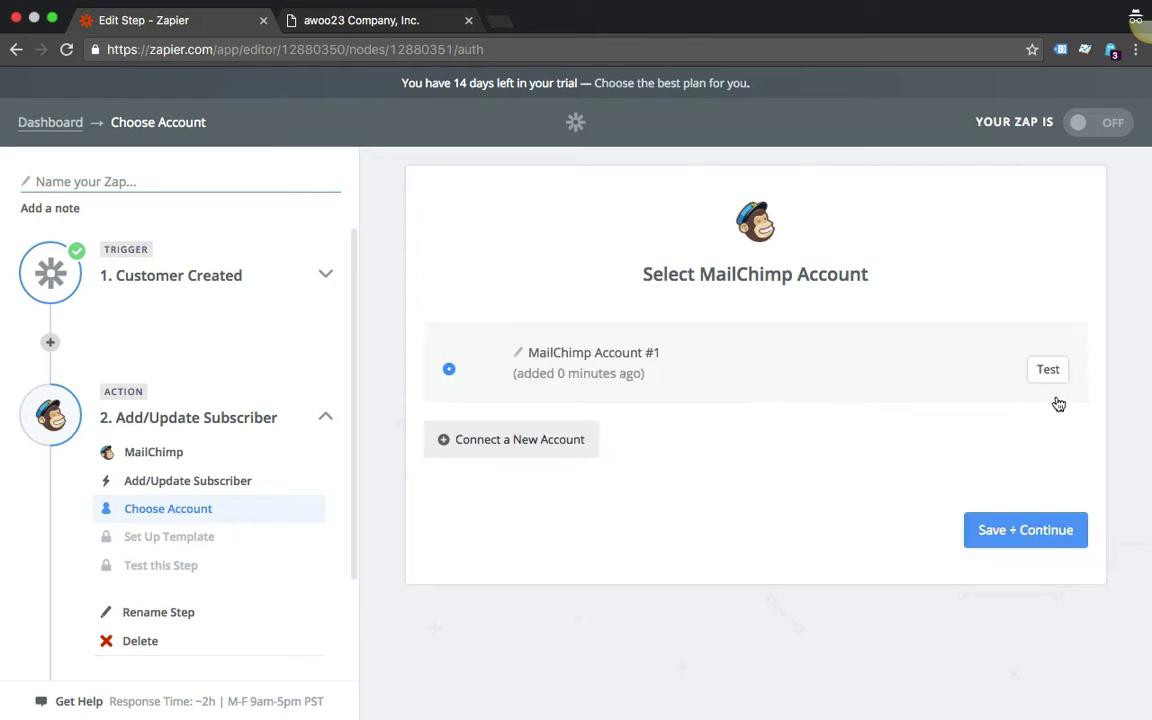
left_click(1055, 374)
left_click(997, 545)
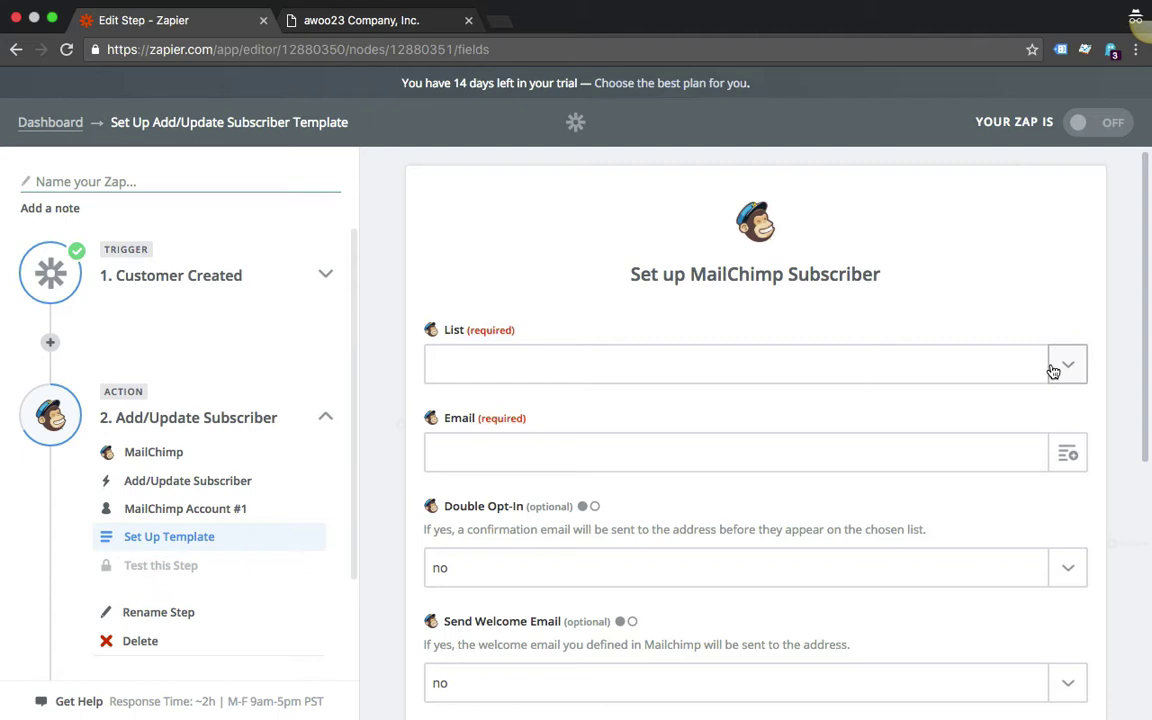
- Map the MailChimp subscriber's required Email field to the Email value from the Customer Created trigger
scroll(1053, 371, "down", 2)
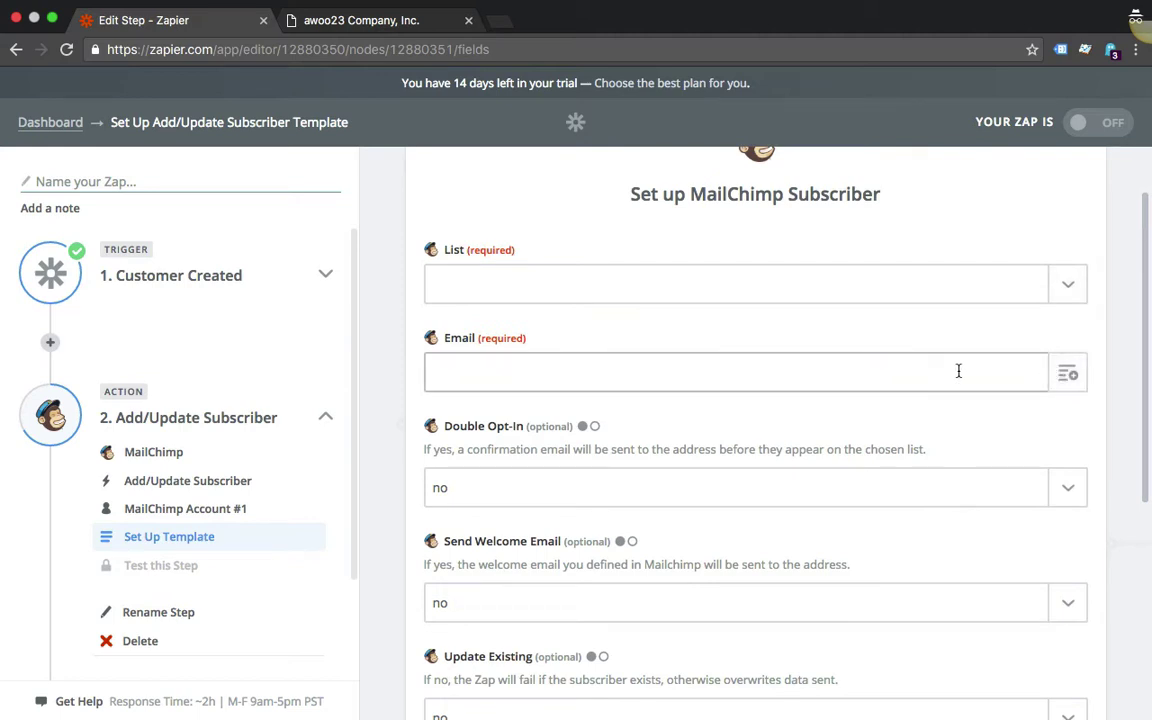
left_click(1080, 377)
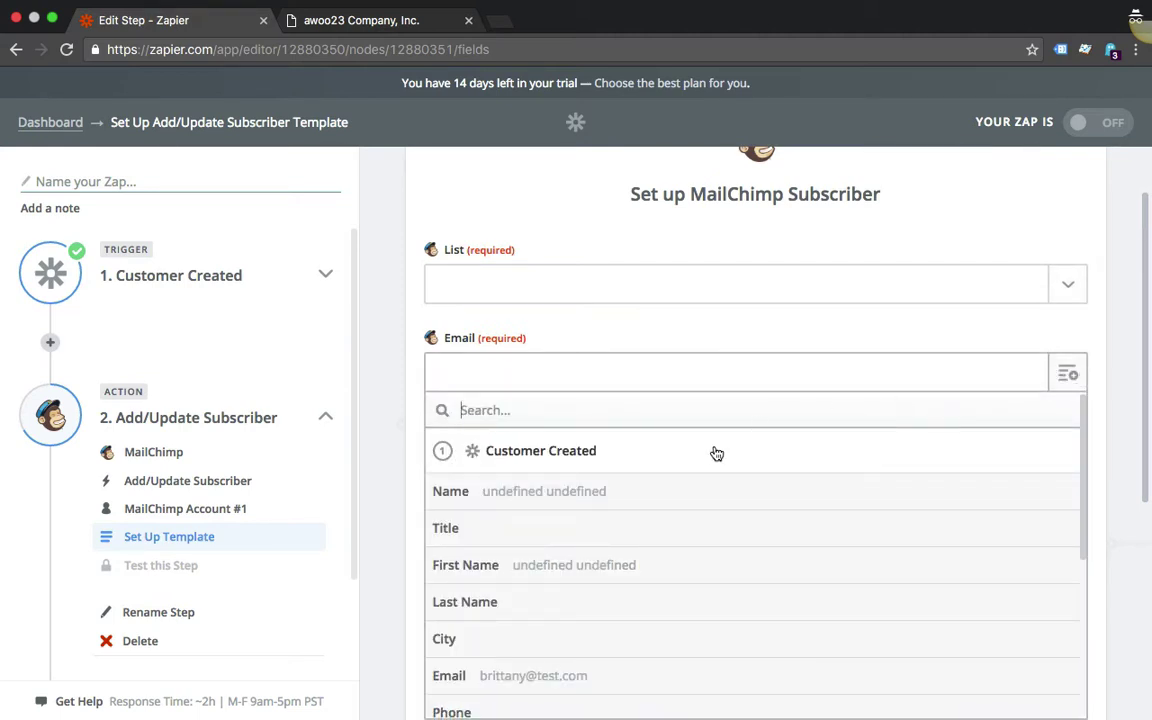
scroll(625, 558, "down", 2)
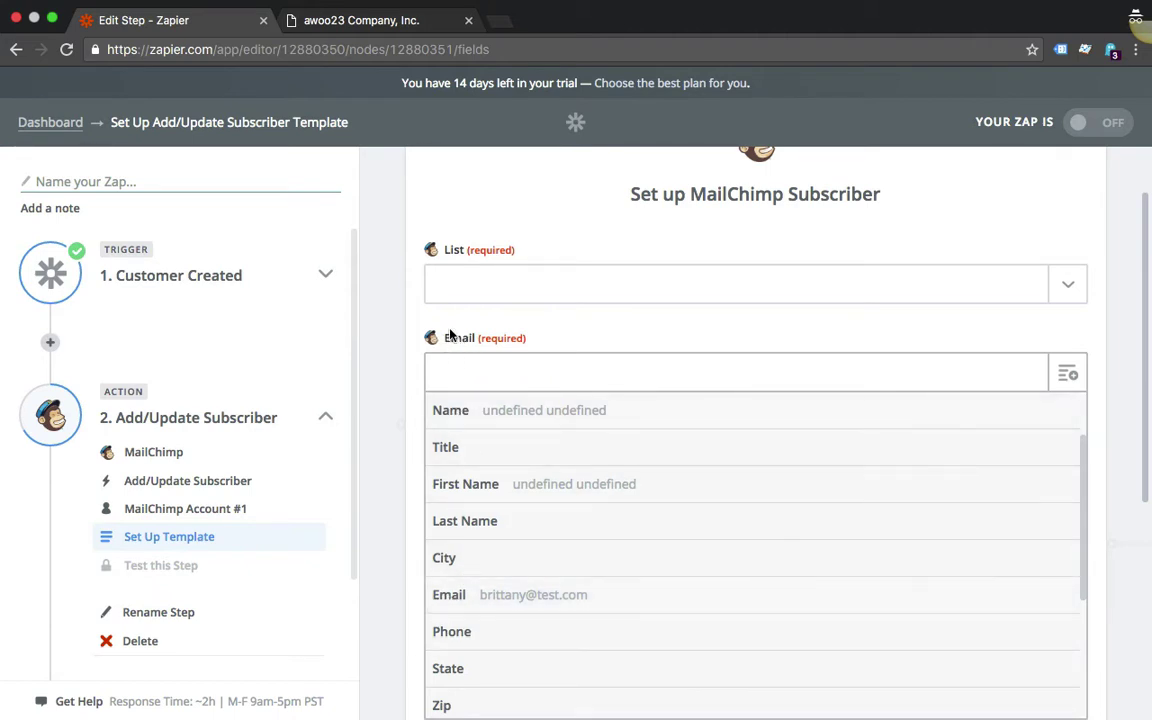
left_click(445, 596)
- Review the subscriber template's required List field and its optional settings, from Double Opt-In to Group
scroll(370, 465, "down", 1)
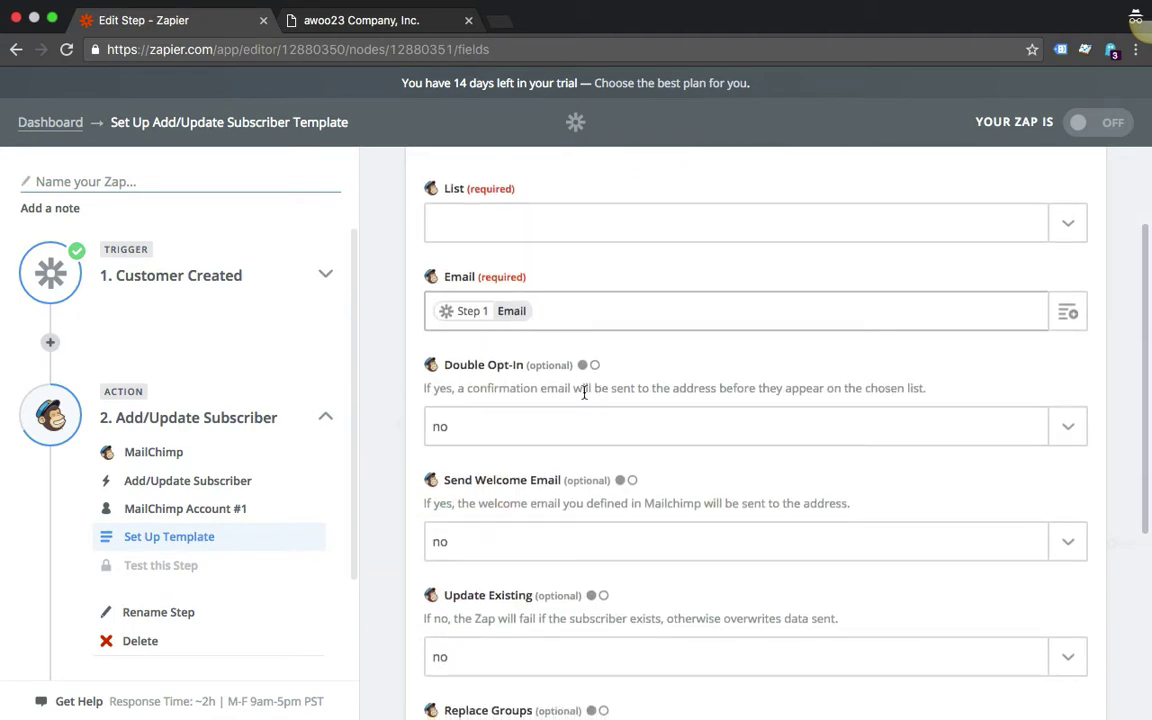
scroll(502, 431, "down", 2)
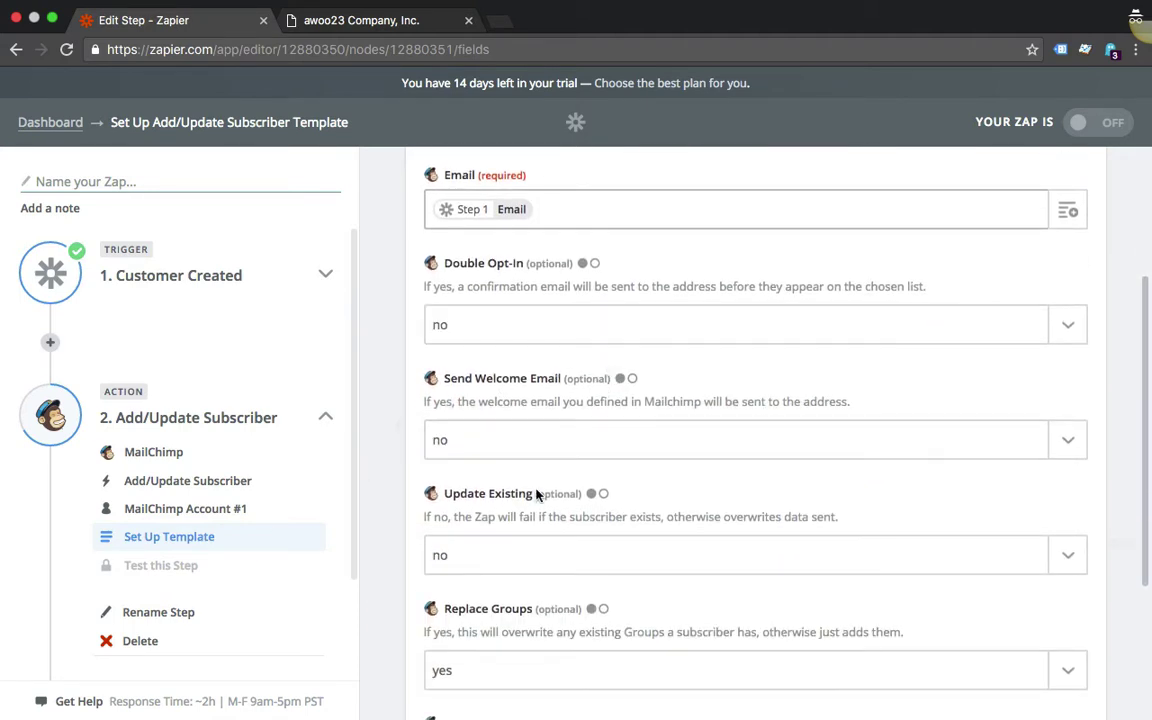
scroll(536, 495, "down", 4)
scroll(536, 495, "down", 2)
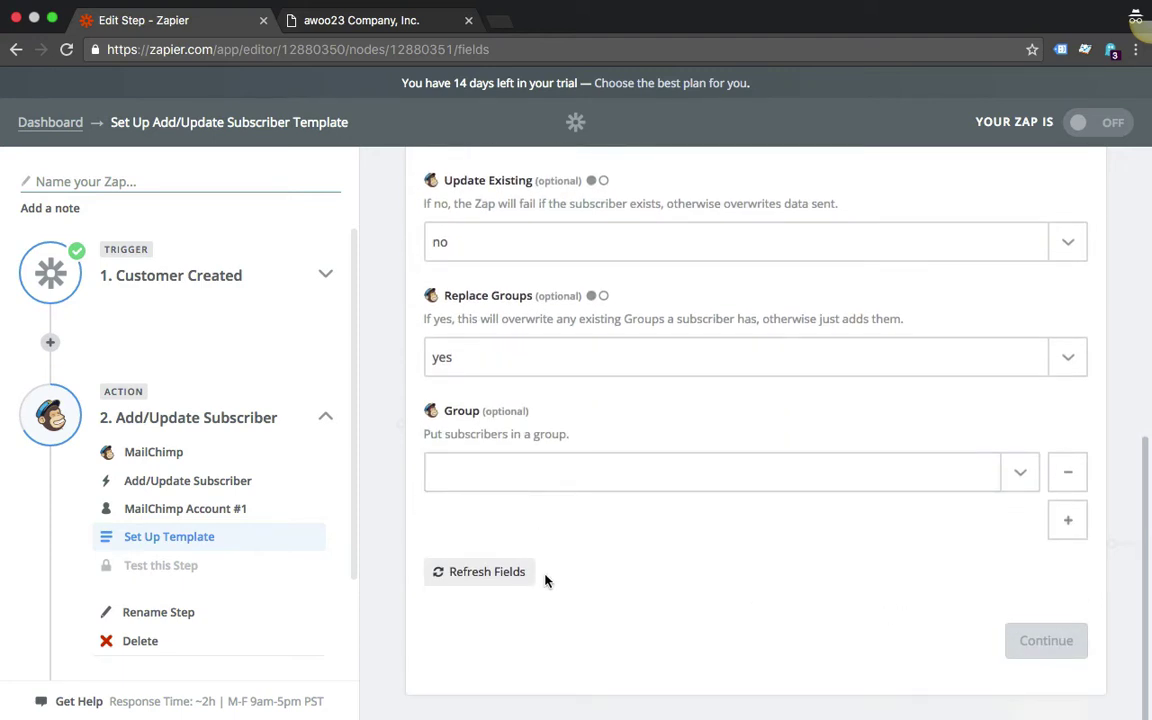
scroll(492, 573, "up", 10)
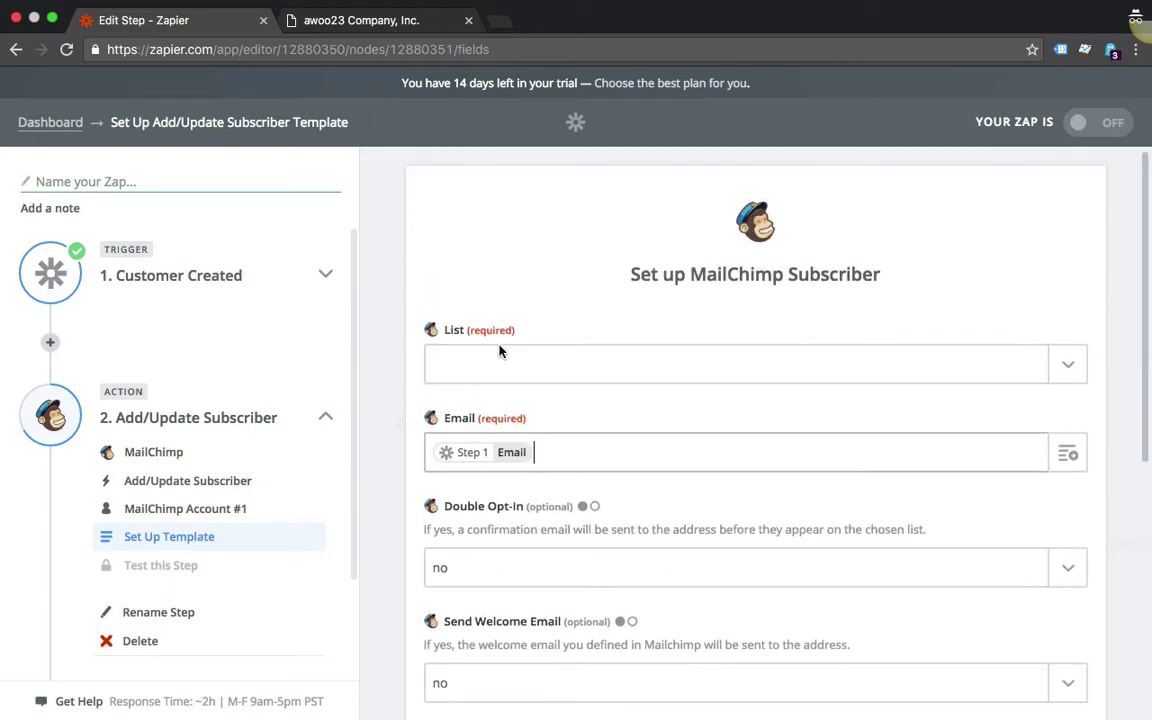
scroll(480, 366, "down", 10)
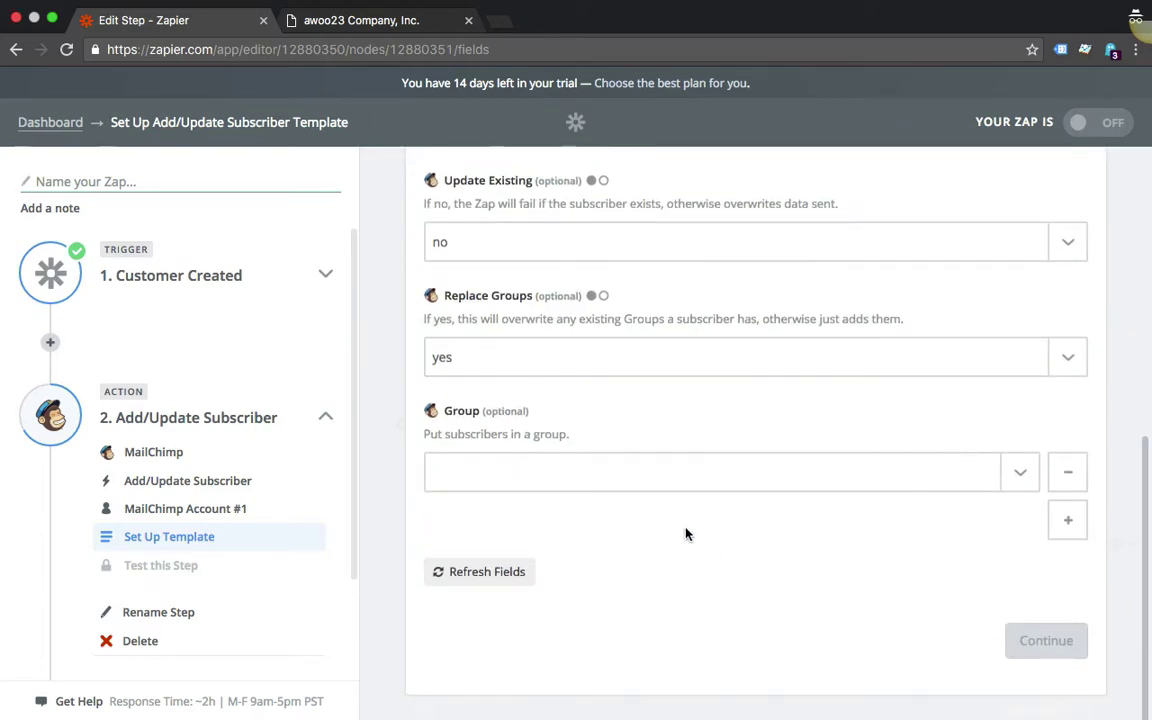
scroll(688, 532, "up", 10)
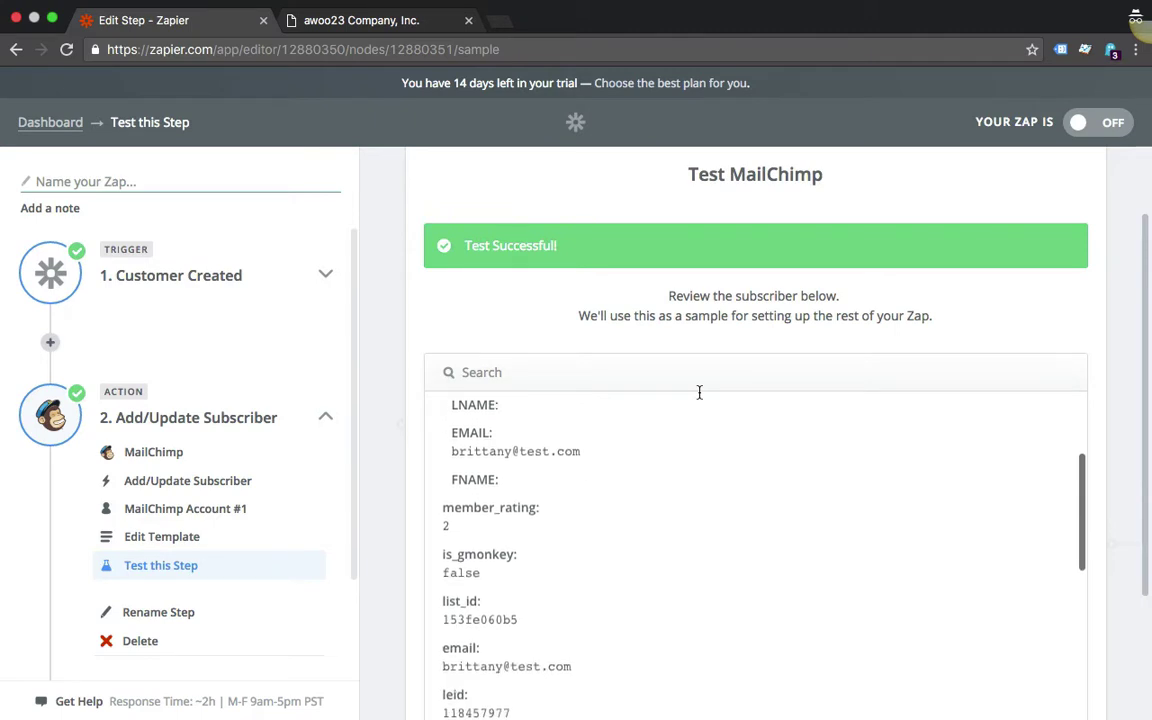
- Review the subscriber data returned by the MailChimp test and look for the test subscriber in MailChimp's Zapier List
scroll(700, 393, "down", 2)
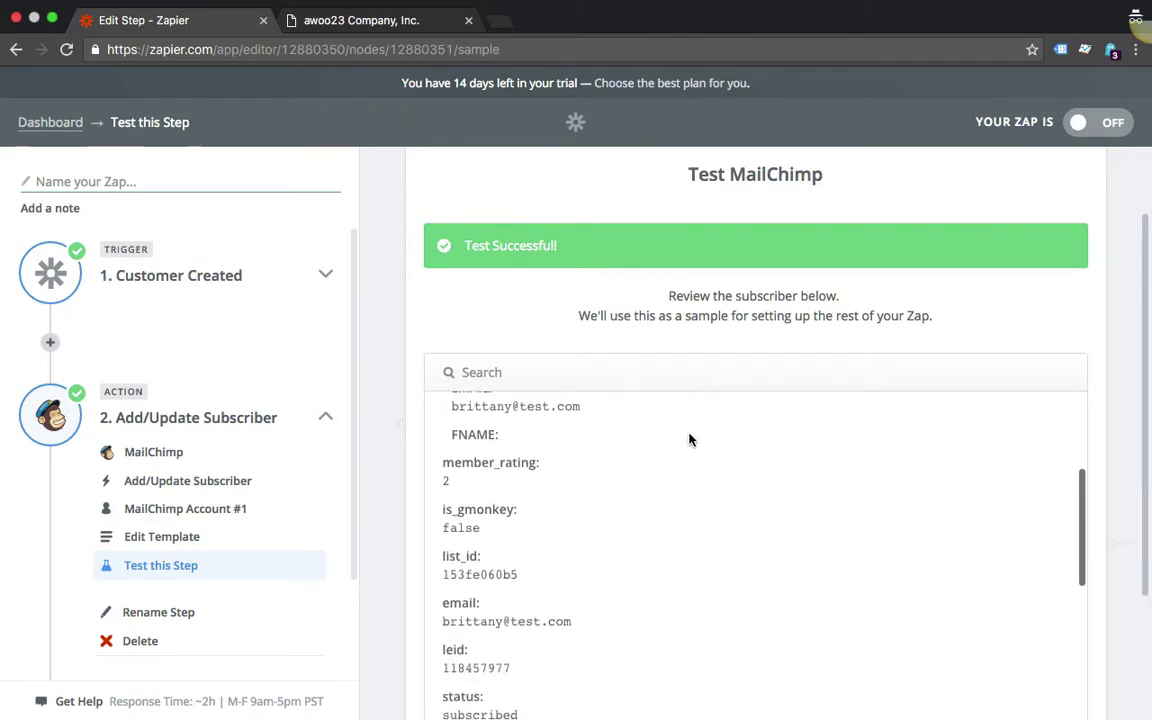
scroll(689, 437, "down", 2)
scroll(689, 440, "down", 1)
scroll(689, 440, "up", 5)
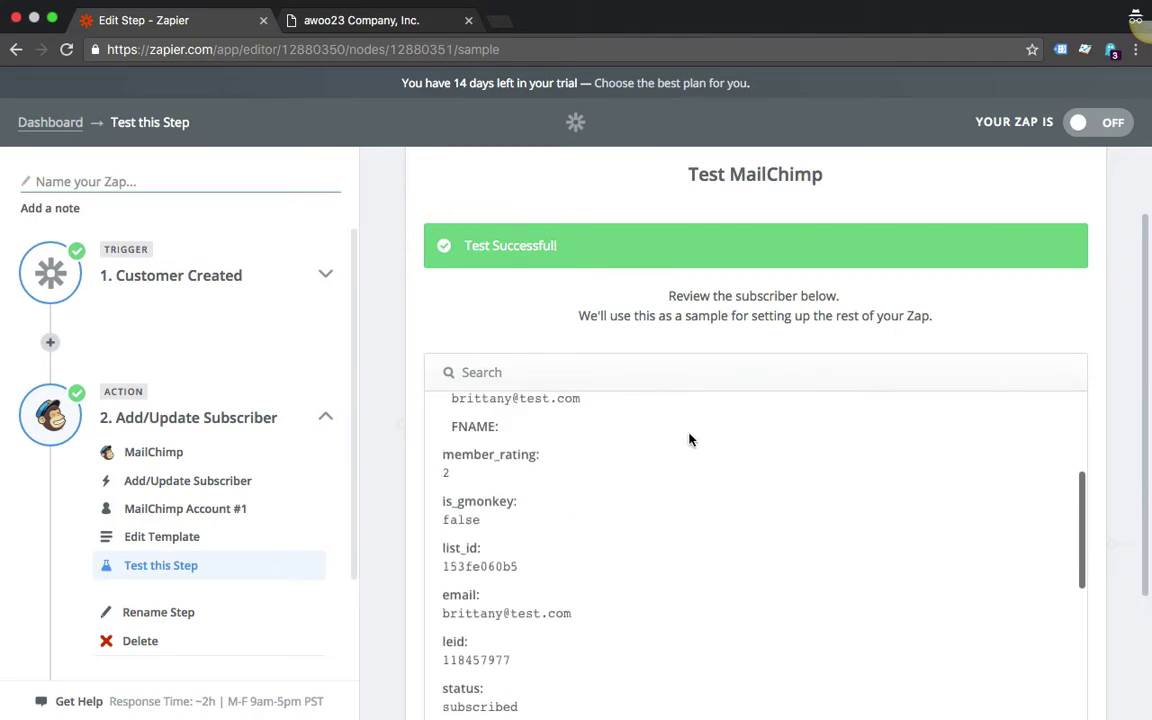
scroll(689, 440, "down", 12)
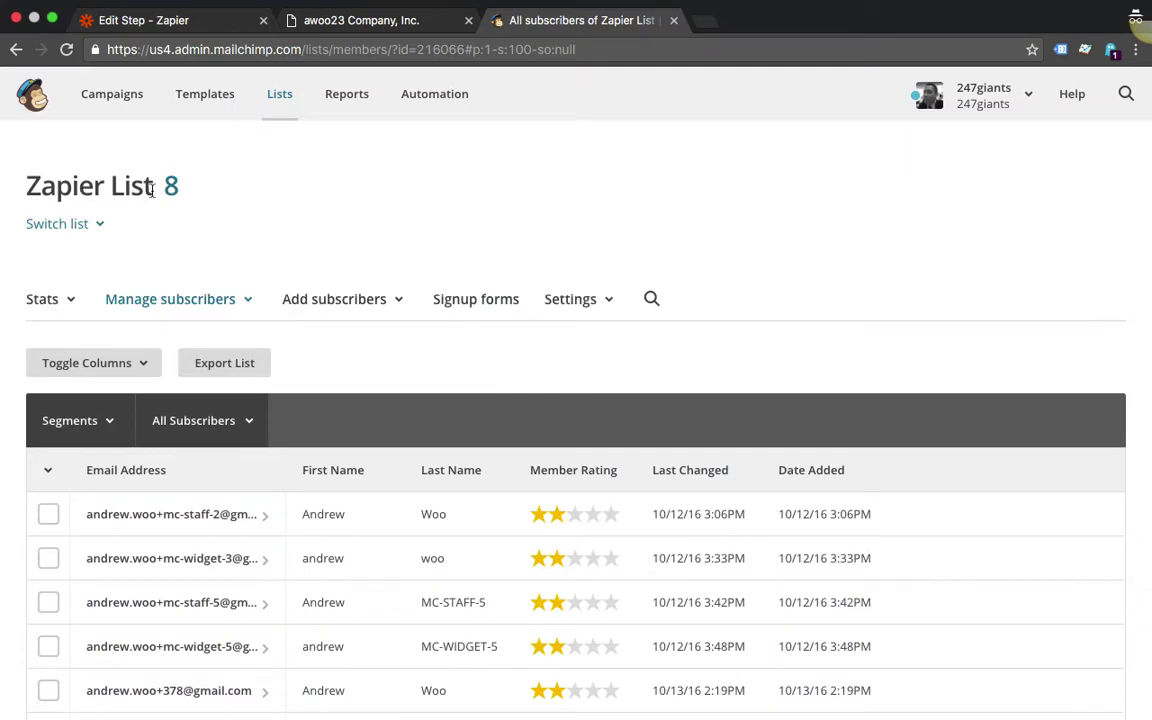
scroll(145, 334, "down", 5)
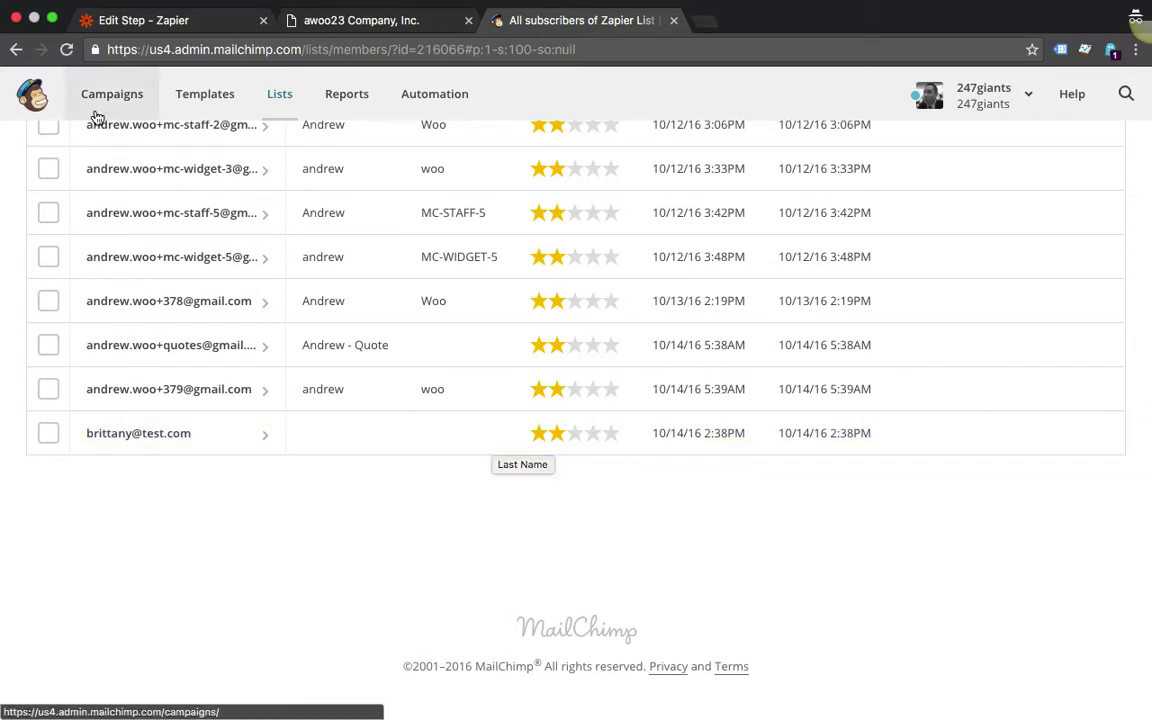
- Return to Zapier, name the finished Zap "Launch27 to Mailchimp", and turn it on before opening the Zaps dashboard
left_click(176, 33)
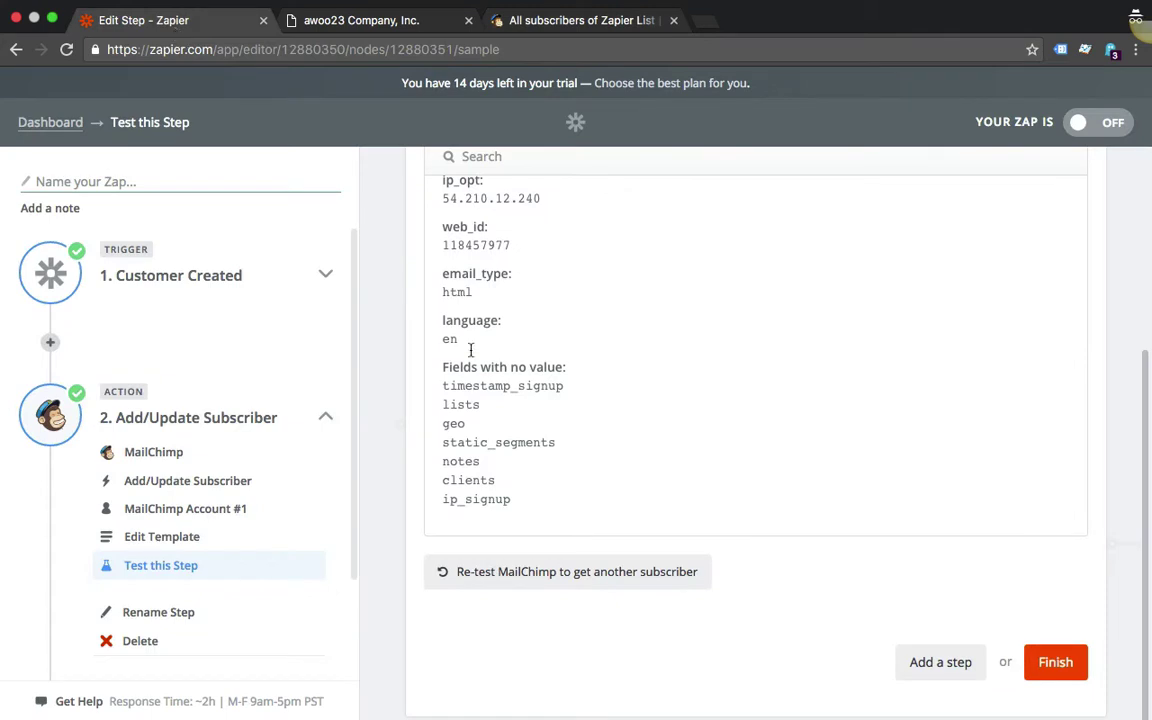
left_click(1047, 655)
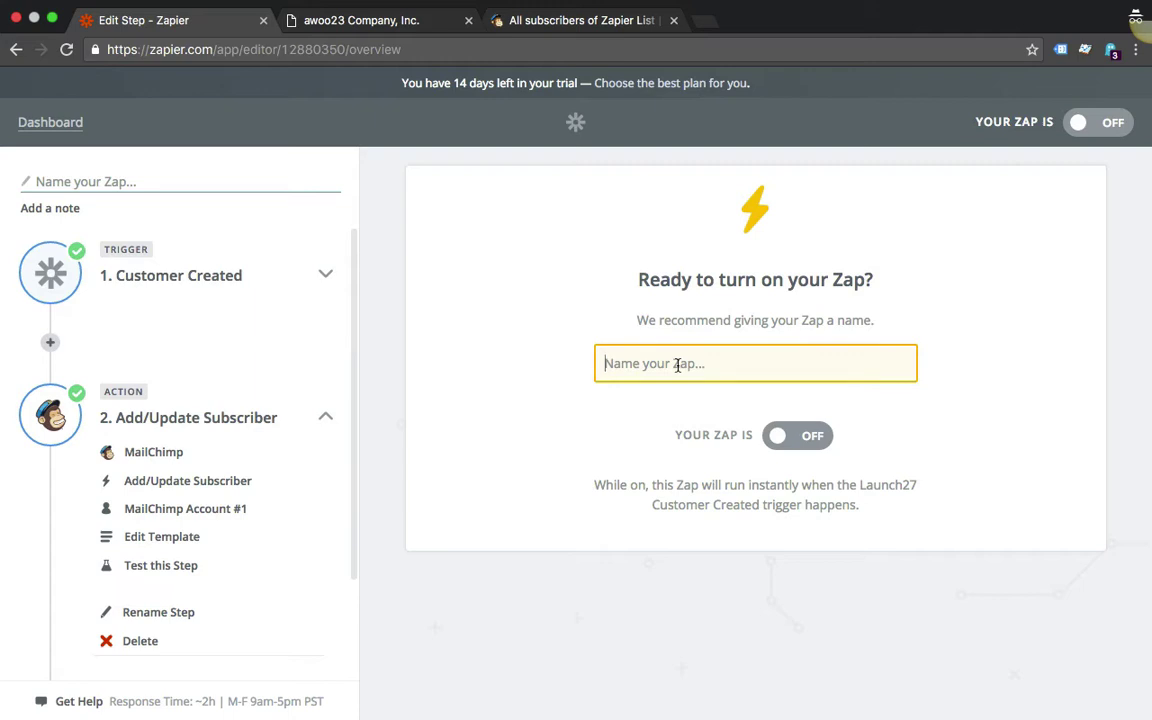
type("Launch27 ")
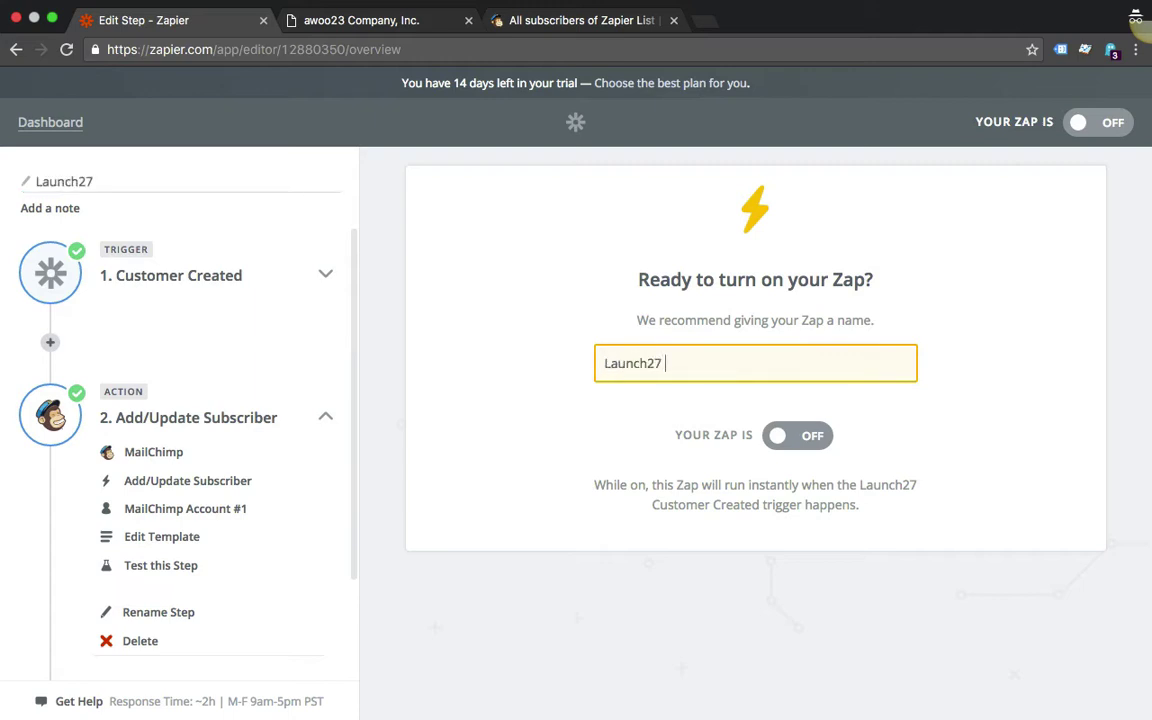
type("to Mailchimp")
key("BackSpace")
key("BackSpace")
type("mp")
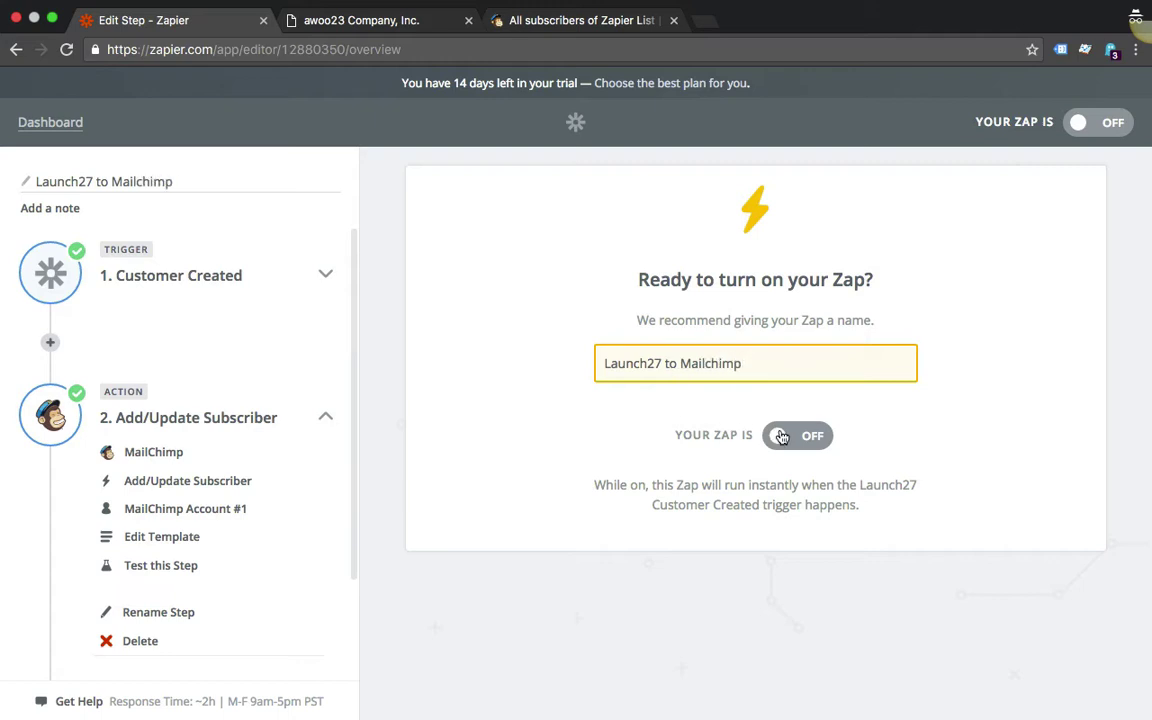
left_click(779, 435)
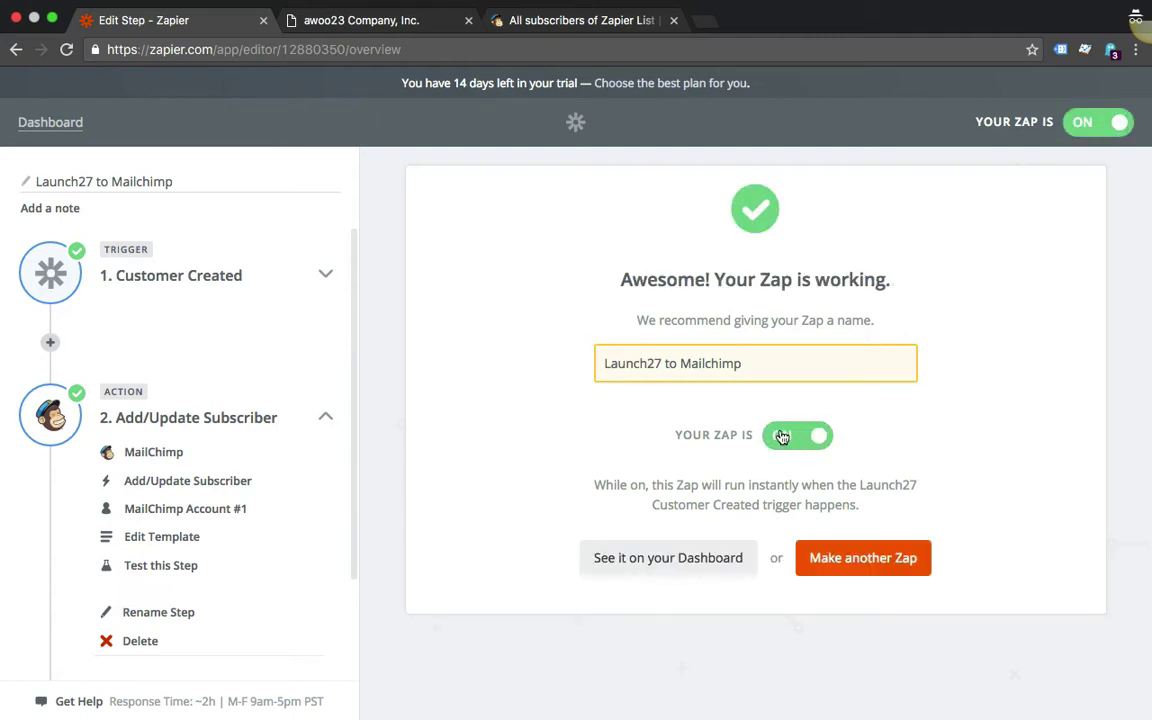
left_click(697, 562)
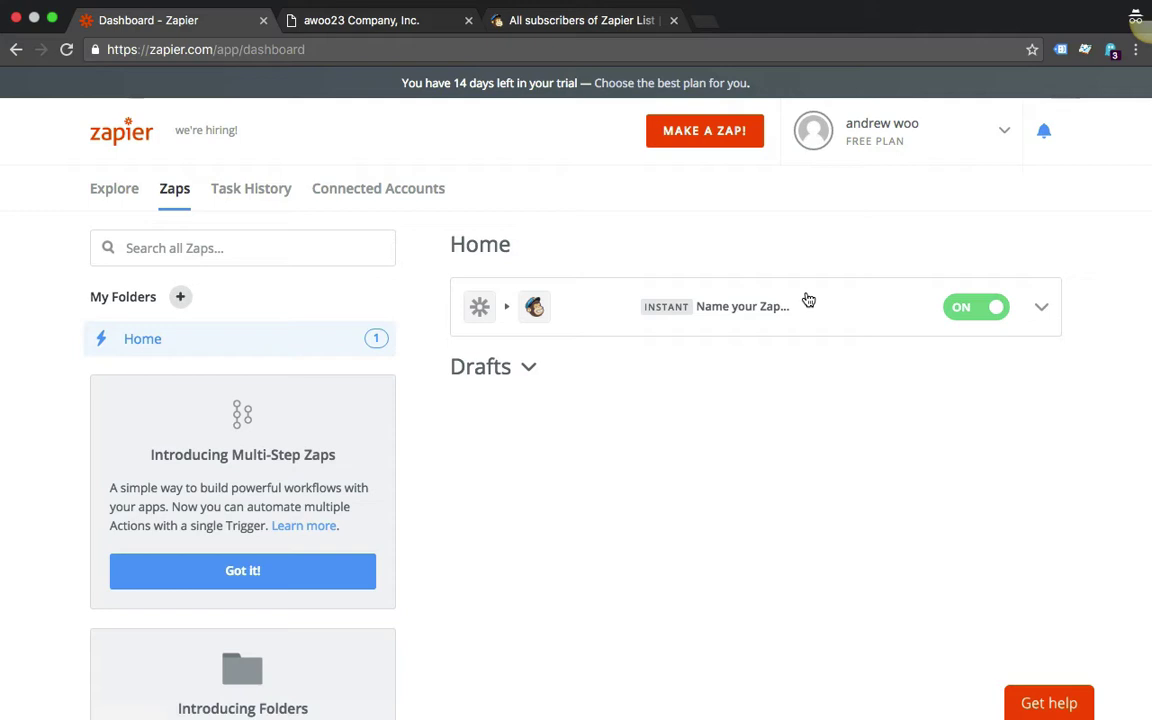
- Check the demo customer's new booking in Launch27, and reload MailChimp's Zapier List to look for that customer among the subscribers
key("ctrl+Tab")
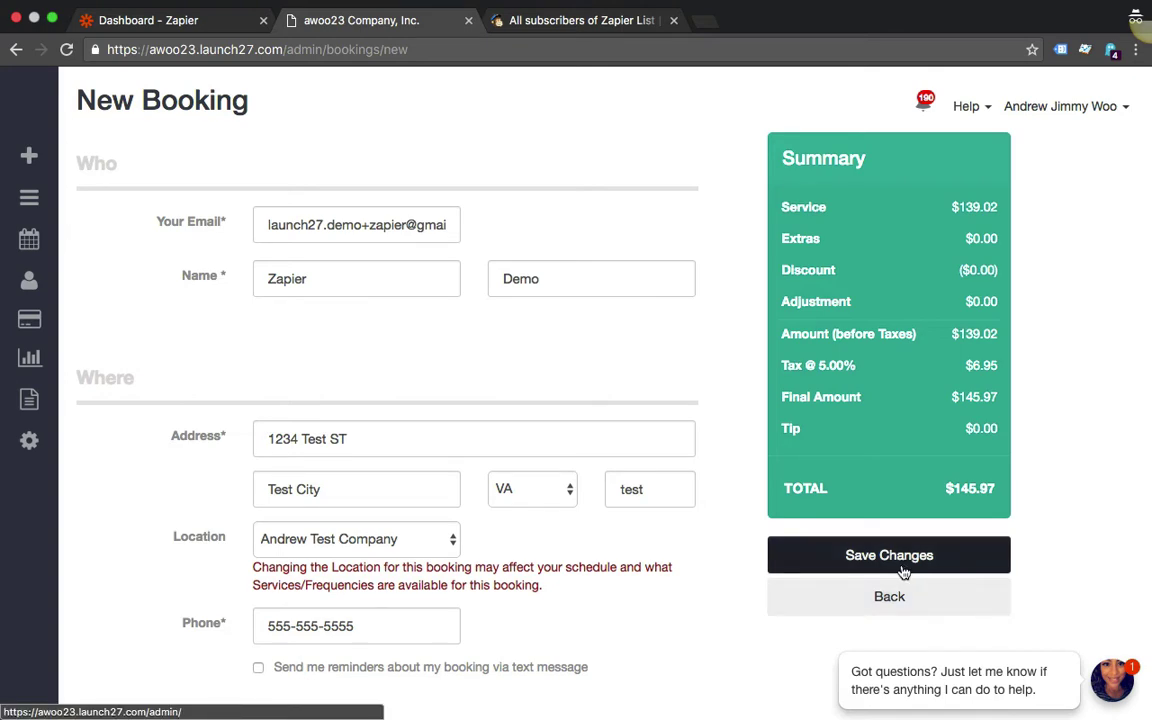
key("ctrl+Tab")
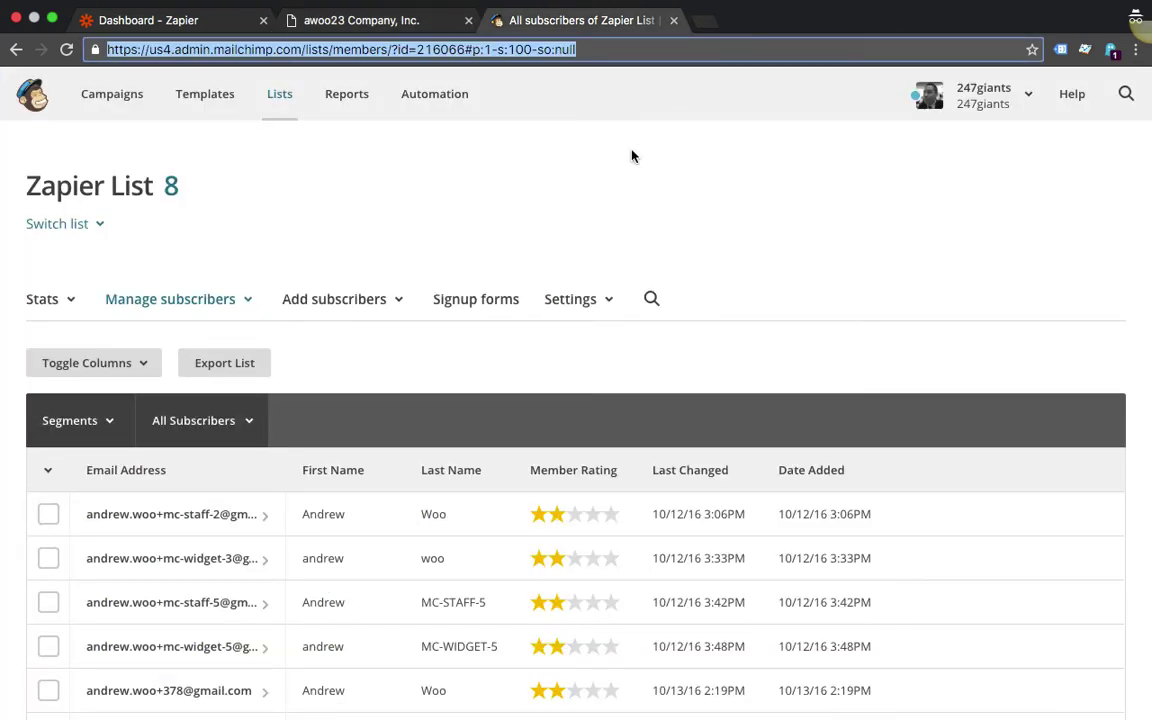
scroll(631, 155, "down", 5)
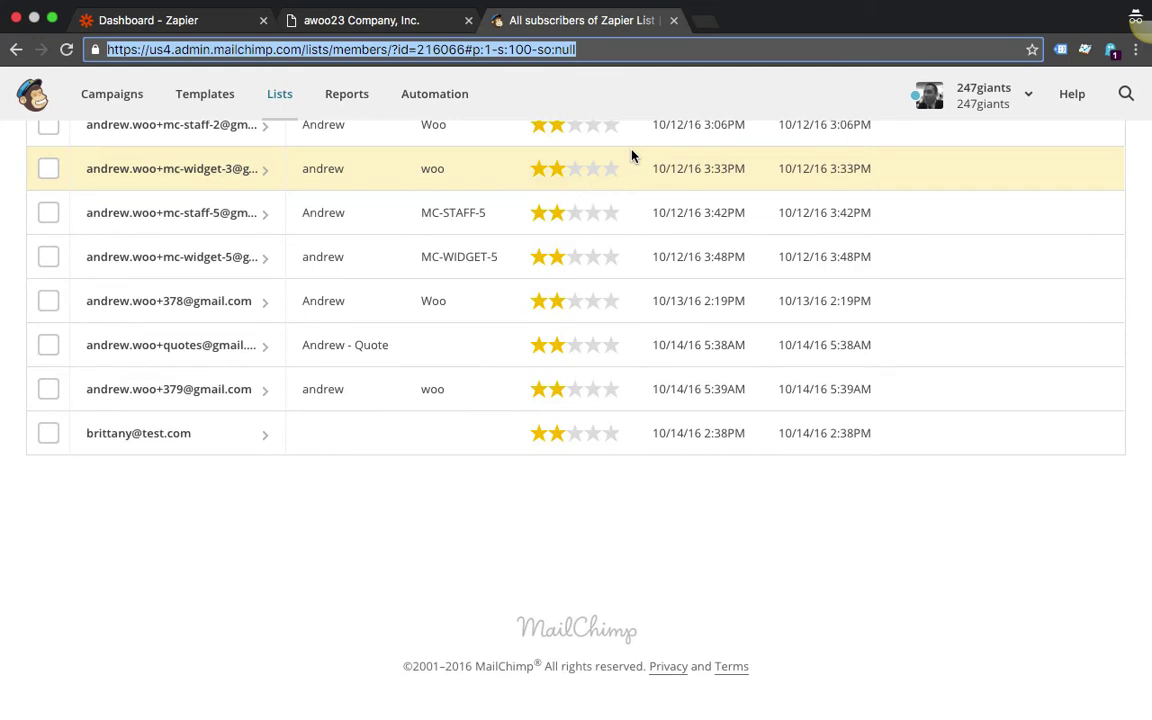
scroll(533, 523, "up", 5)
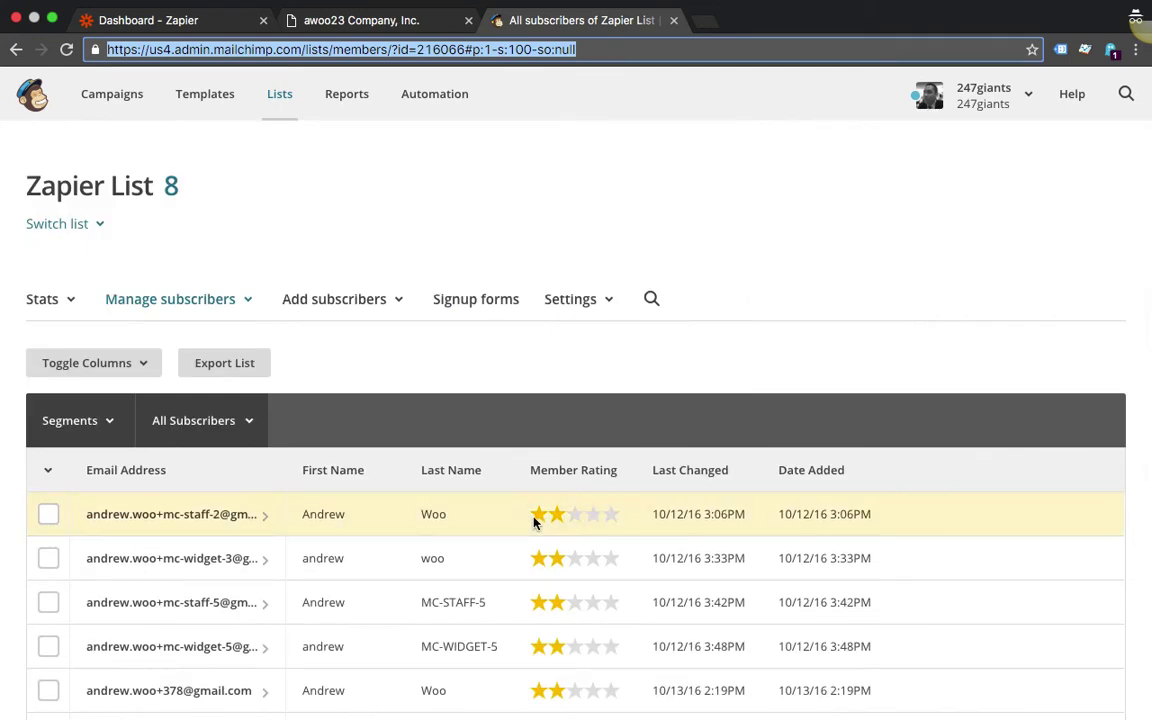
left_click(65, 52)
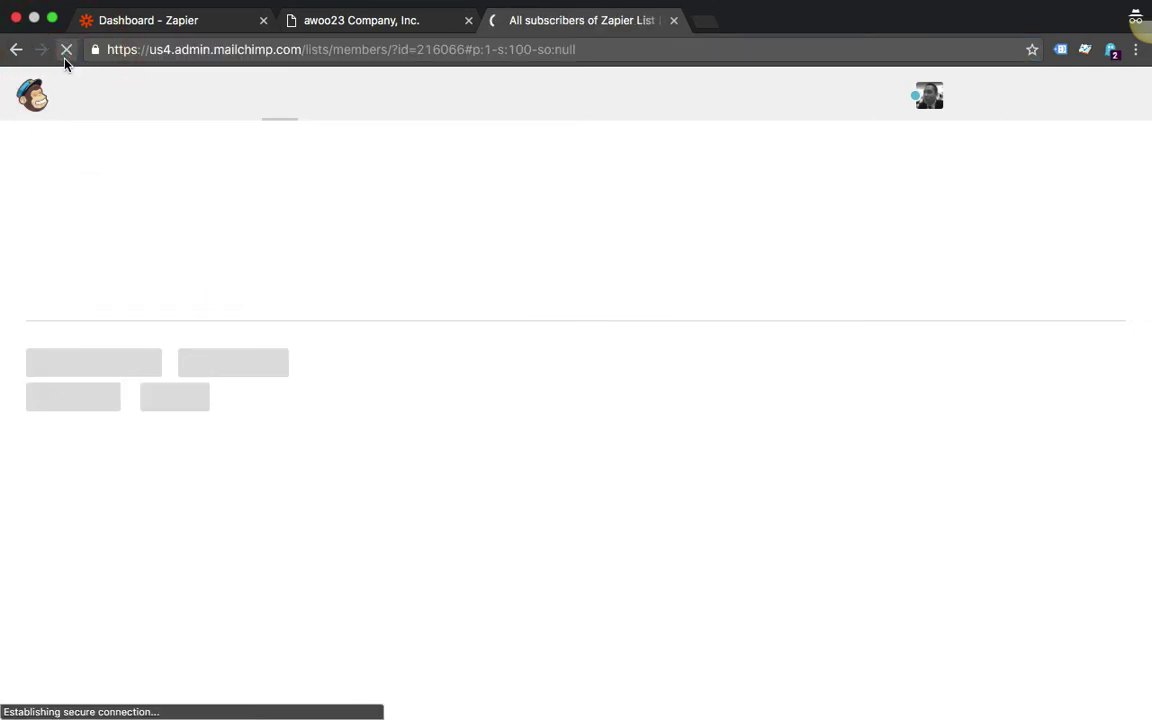
scroll(218, 219, "down", 5)
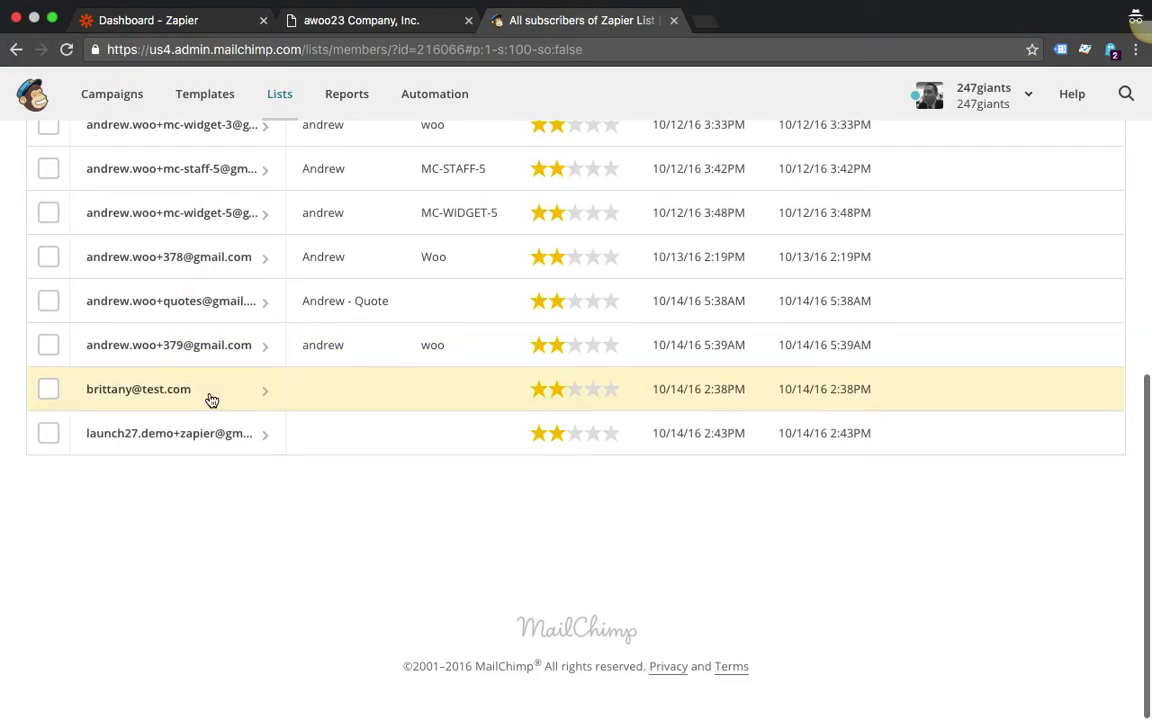